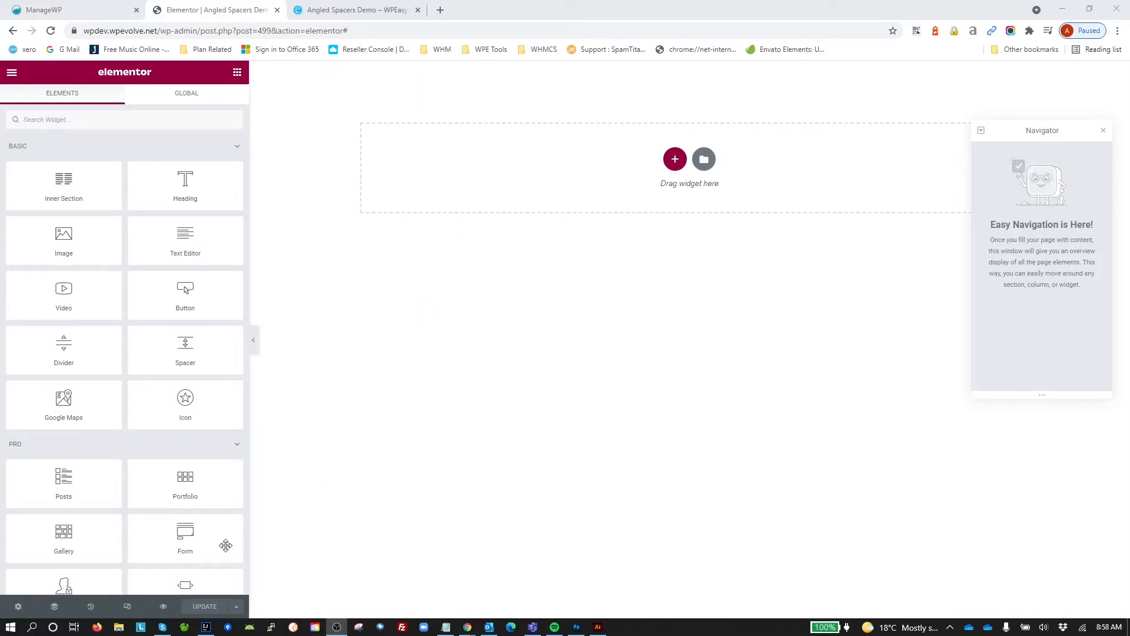
# Add a new single-column section to the page and set its content width to Full Width.
pyautogui.click(18, 606)
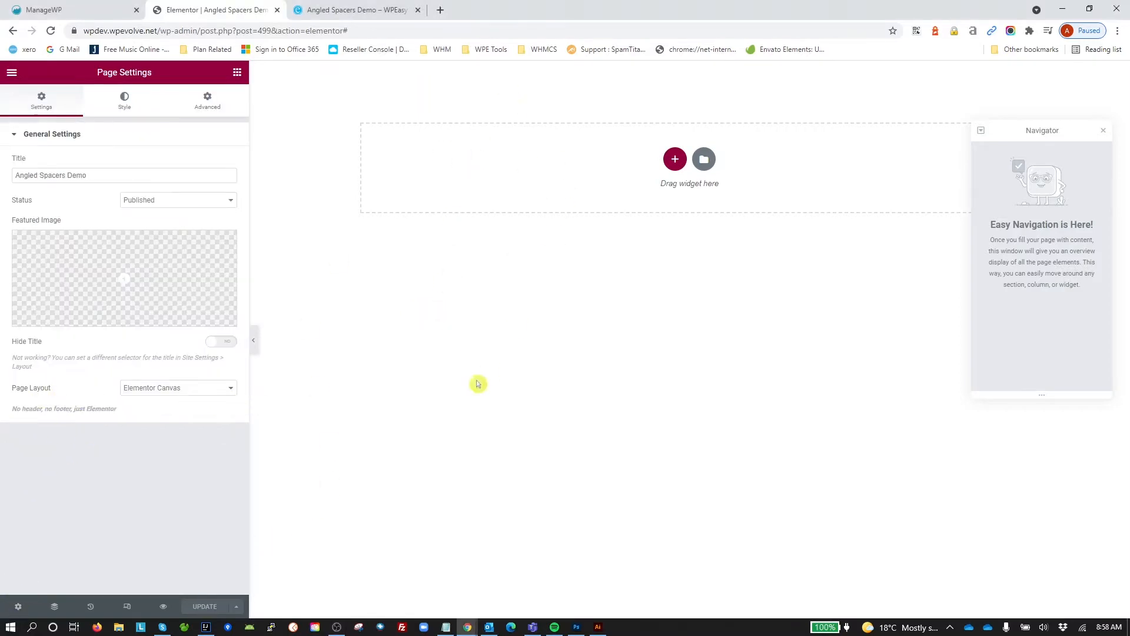
pyautogui.click(403, 397)
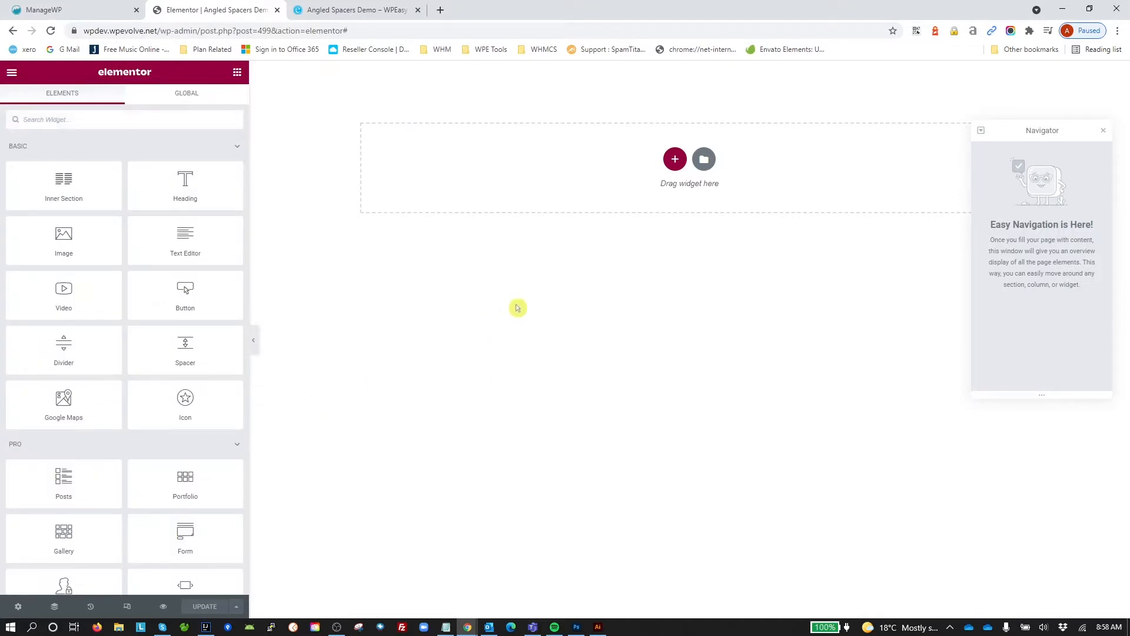
pyautogui.click(674, 158)
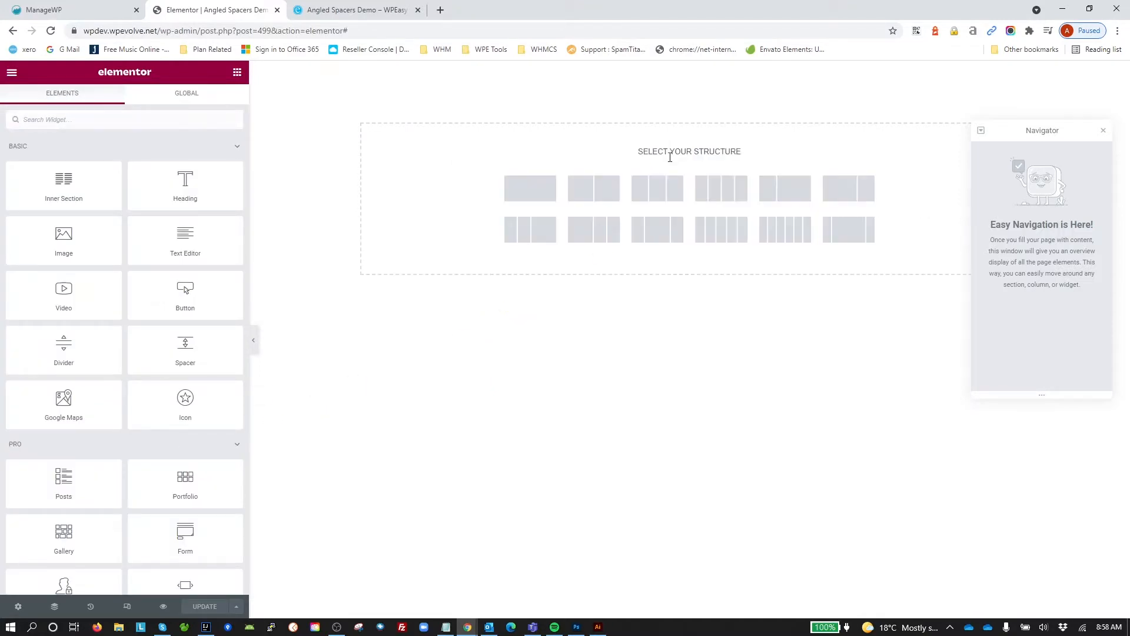
pyautogui.click(532, 195)
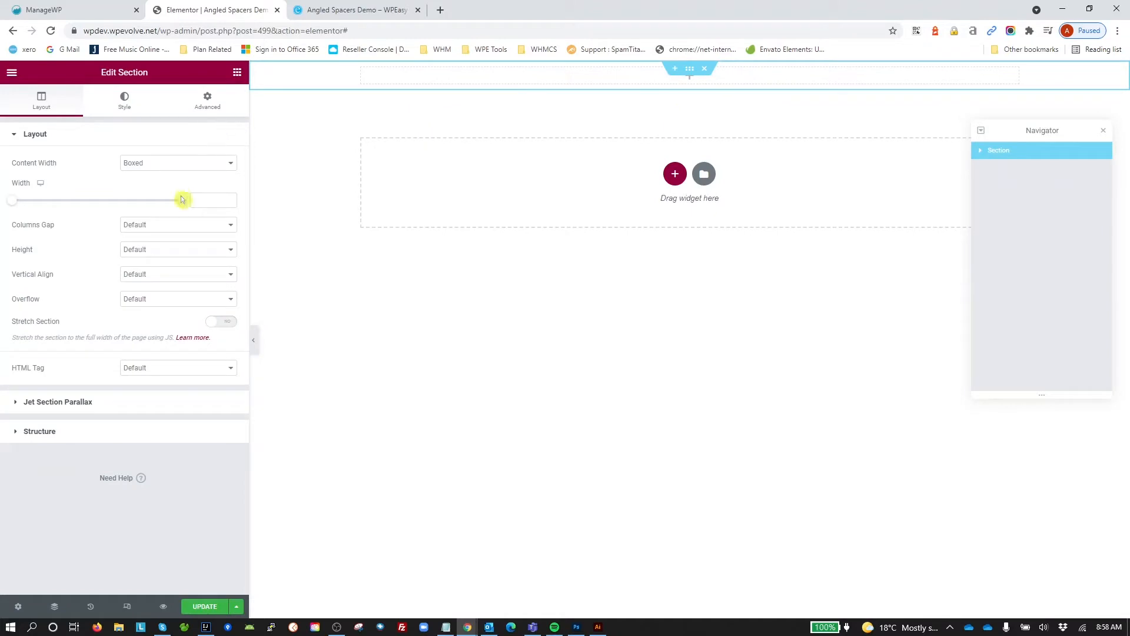
pyautogui.click(165, 164)
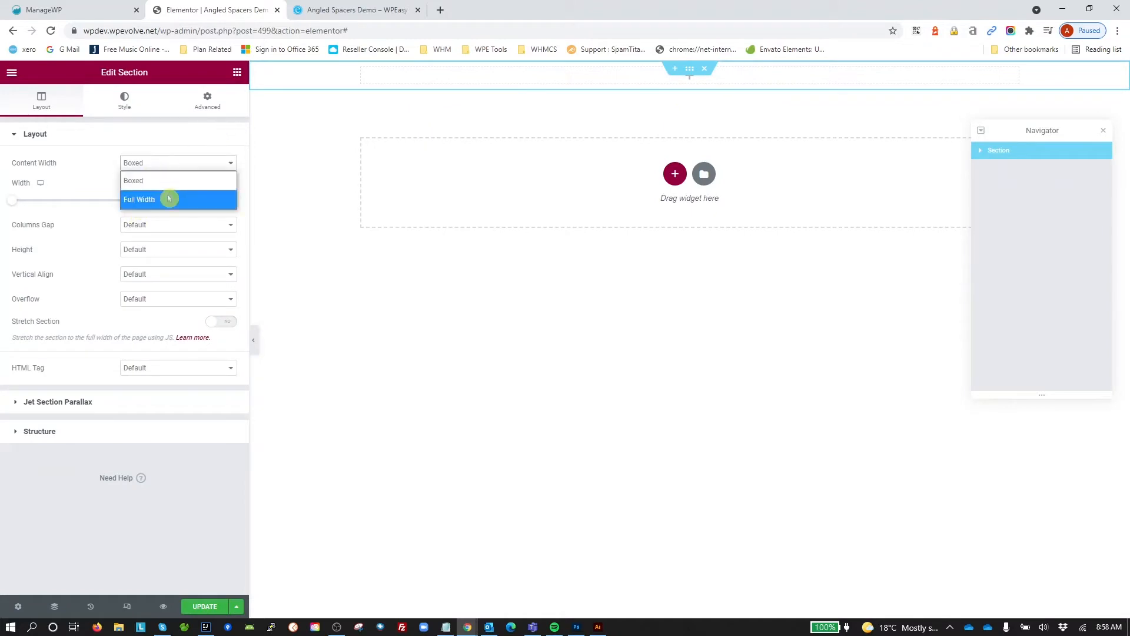
pyautogui.click(168, 197)
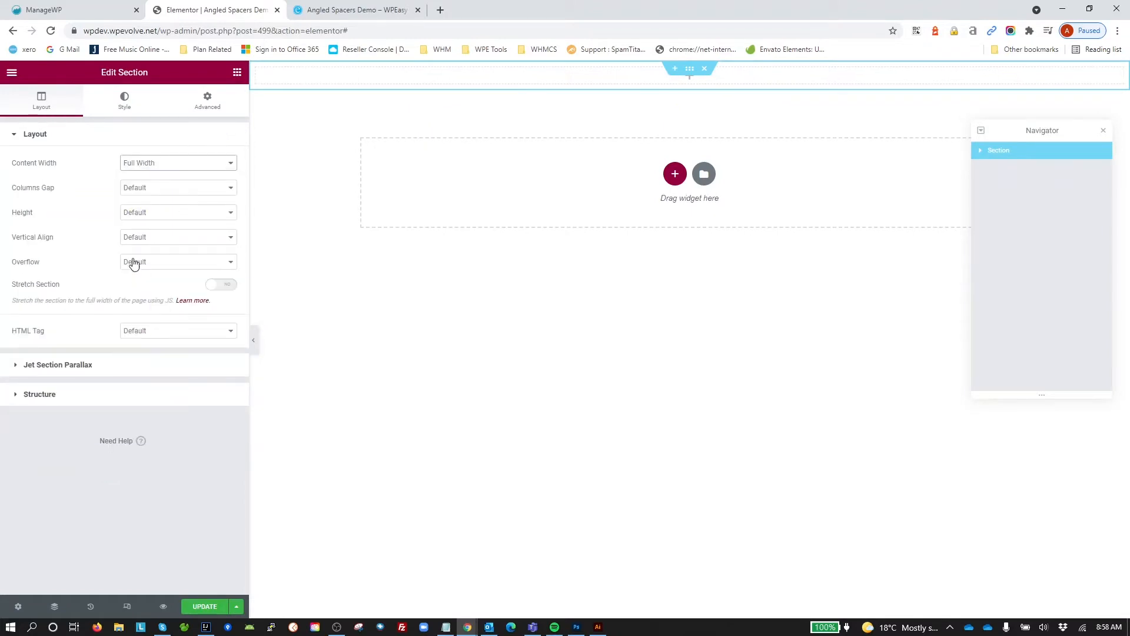
# Give the section a Min Height of 800 px.
pyautogui.click(143, 213)
pyautogui.click(152, 268)
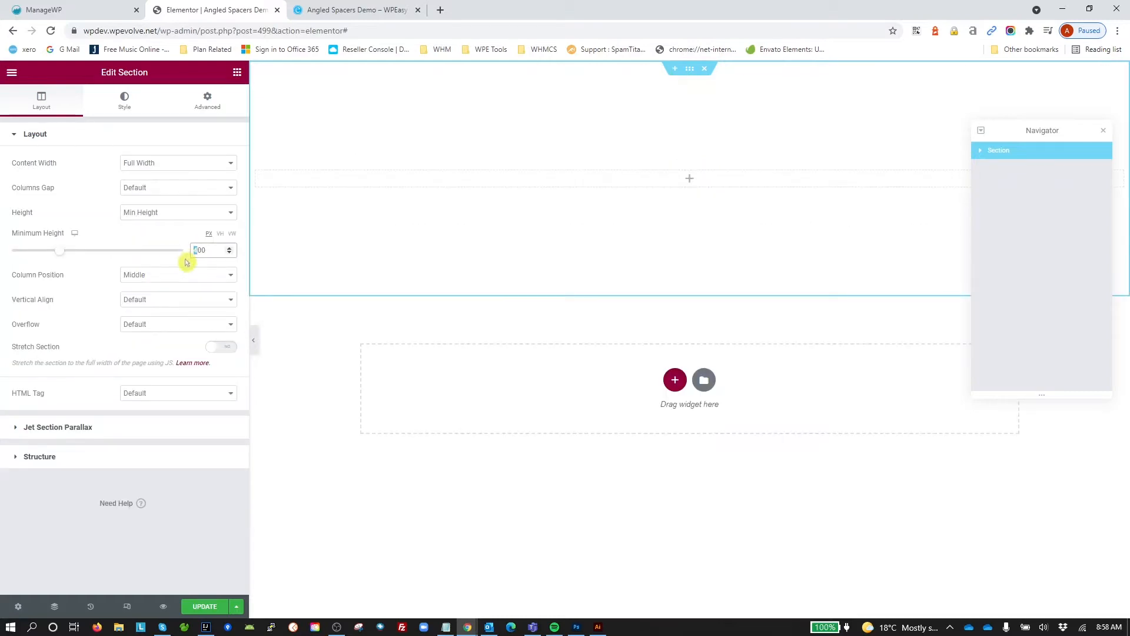
pyautogui.write('8')
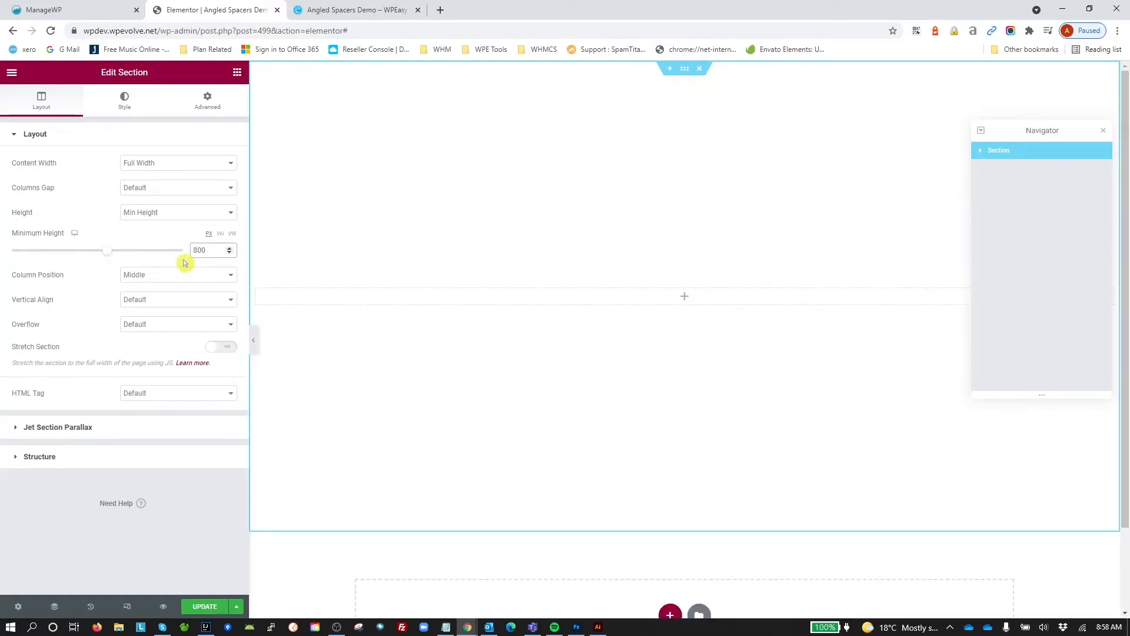
# Set restaurant-hero-03.jpg from the media library as the section's classic background image.
pyautogui.click(124, 102)
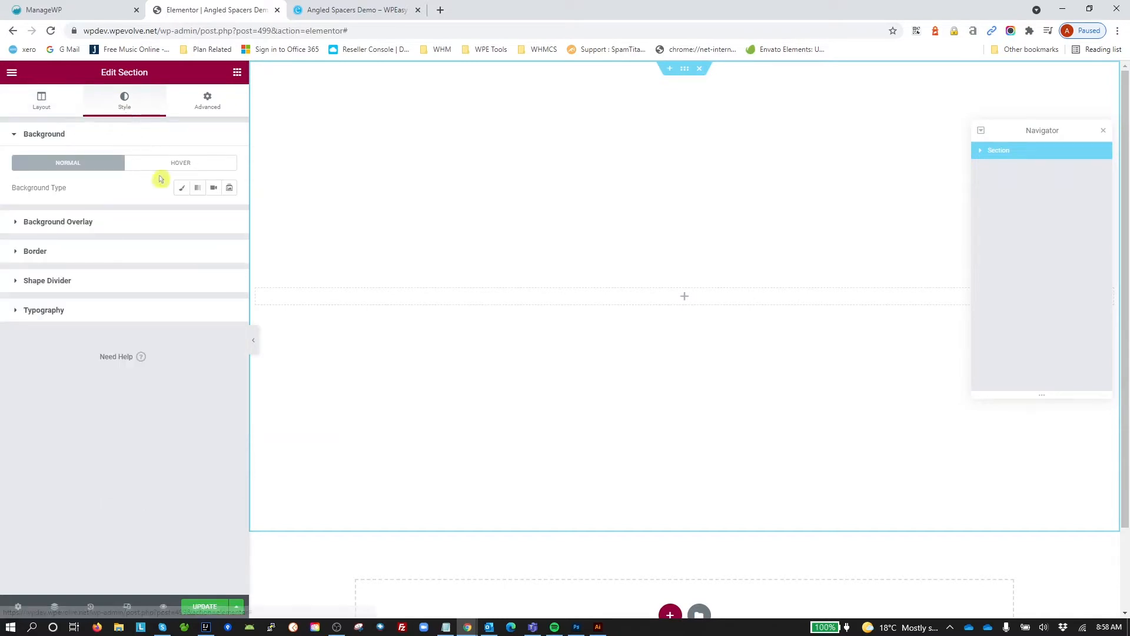
pyautogui.click(182, 188)
pyautogui.click(177, 288)
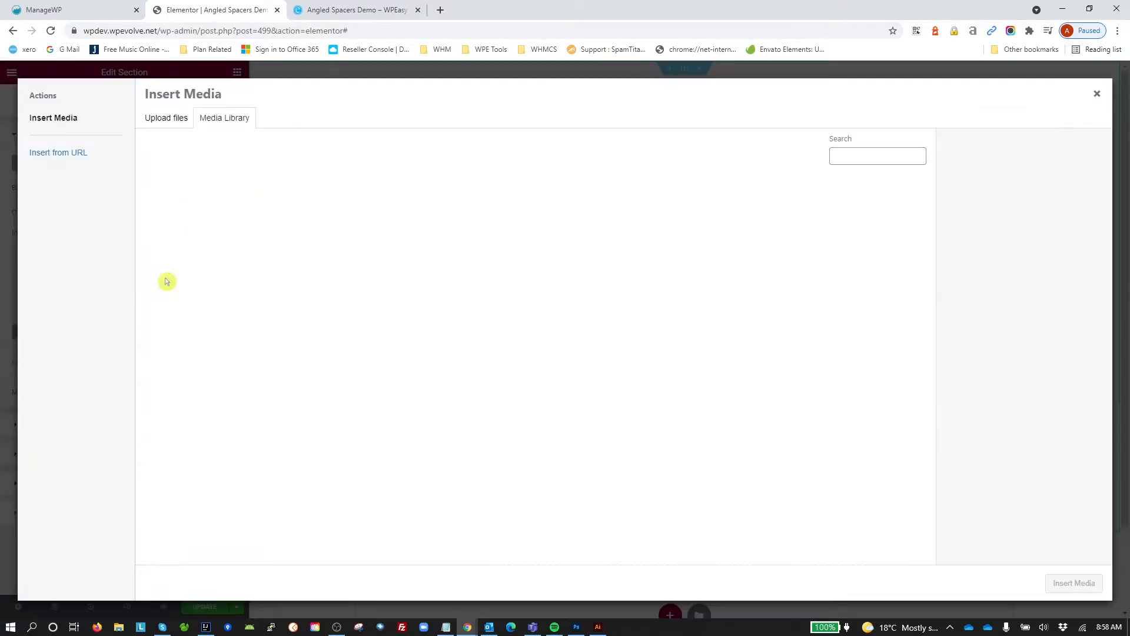
pyautogui.click(206, 450)
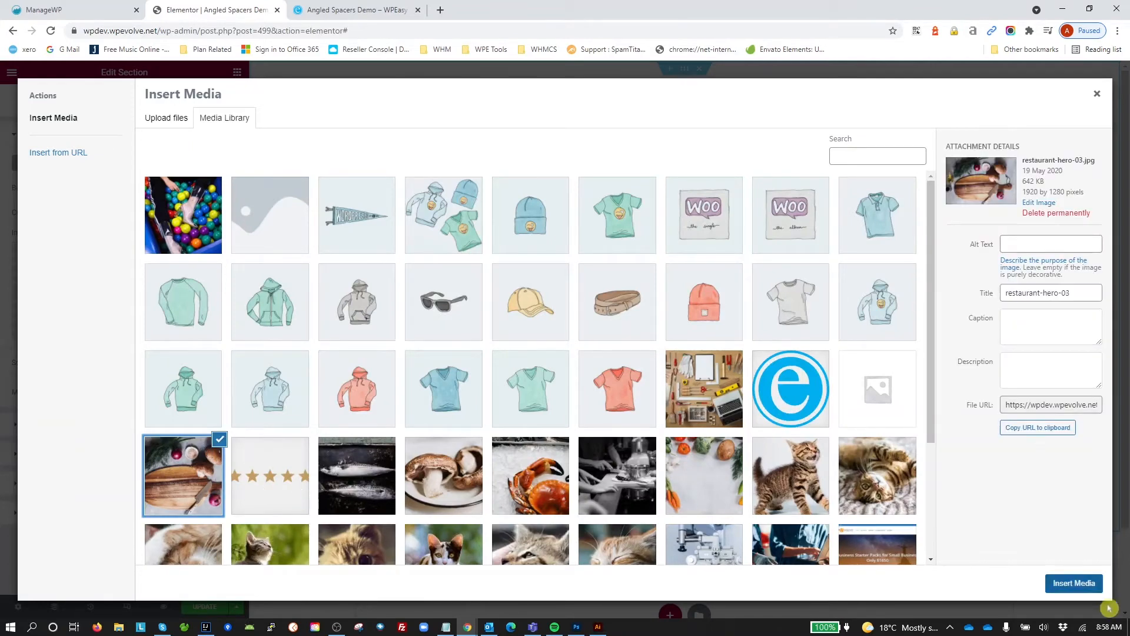
pyautogui.click(1082, 585)
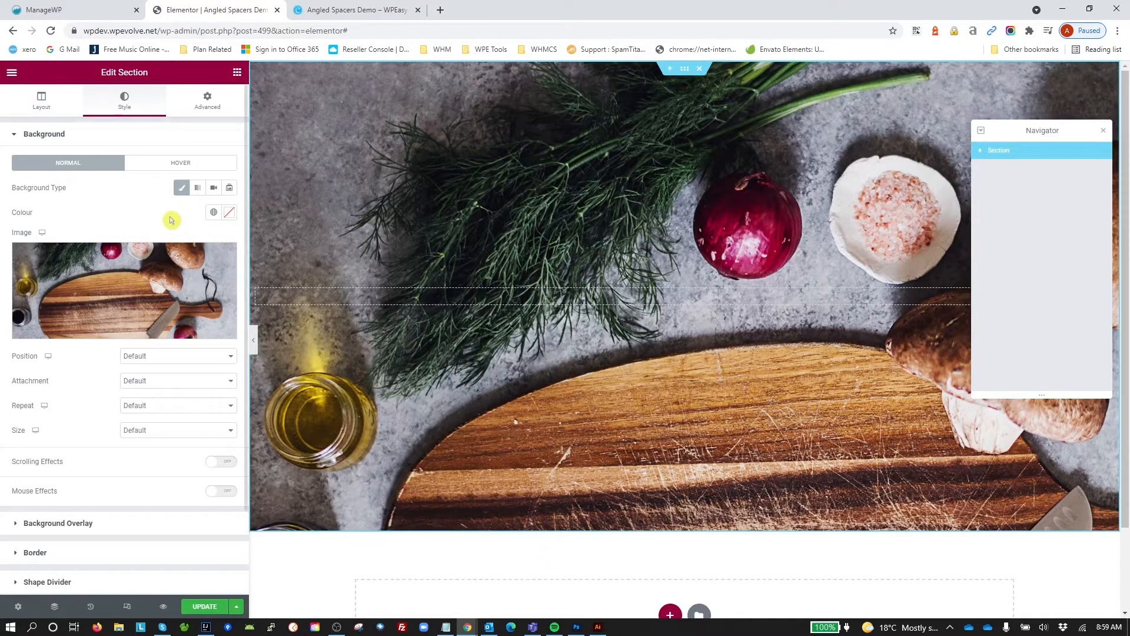
# Add a Spacer widget to the section's column and give it a classic background in the light blue global colour.
pyautogui.click(237, 73)
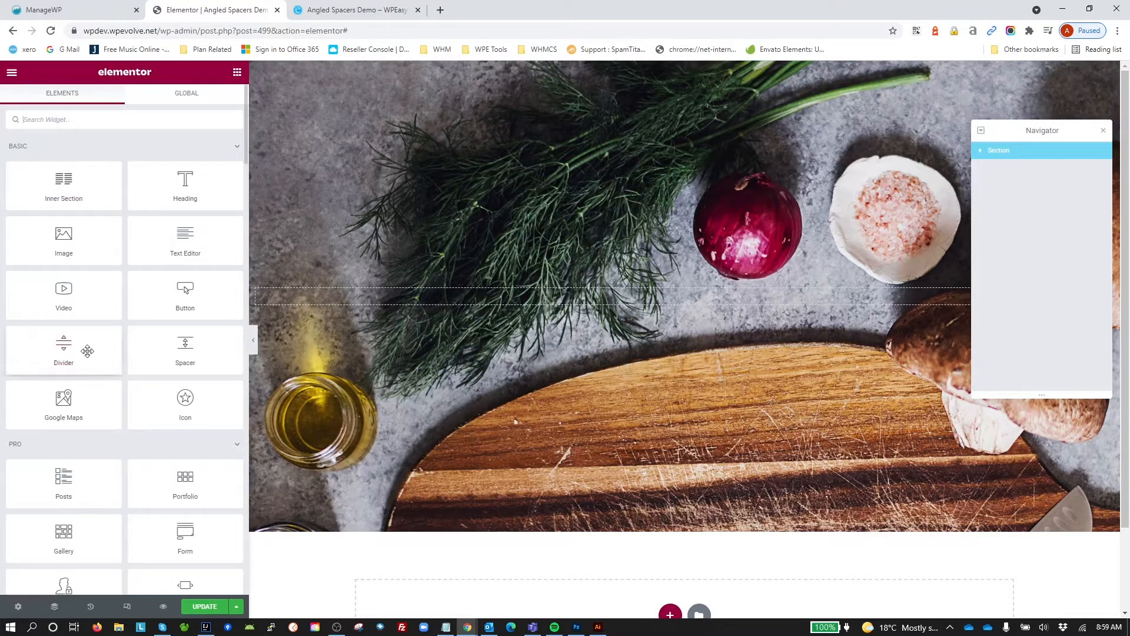
pyautogui.moveTo(177, 353); pyautogui.dragTo(336, 307)
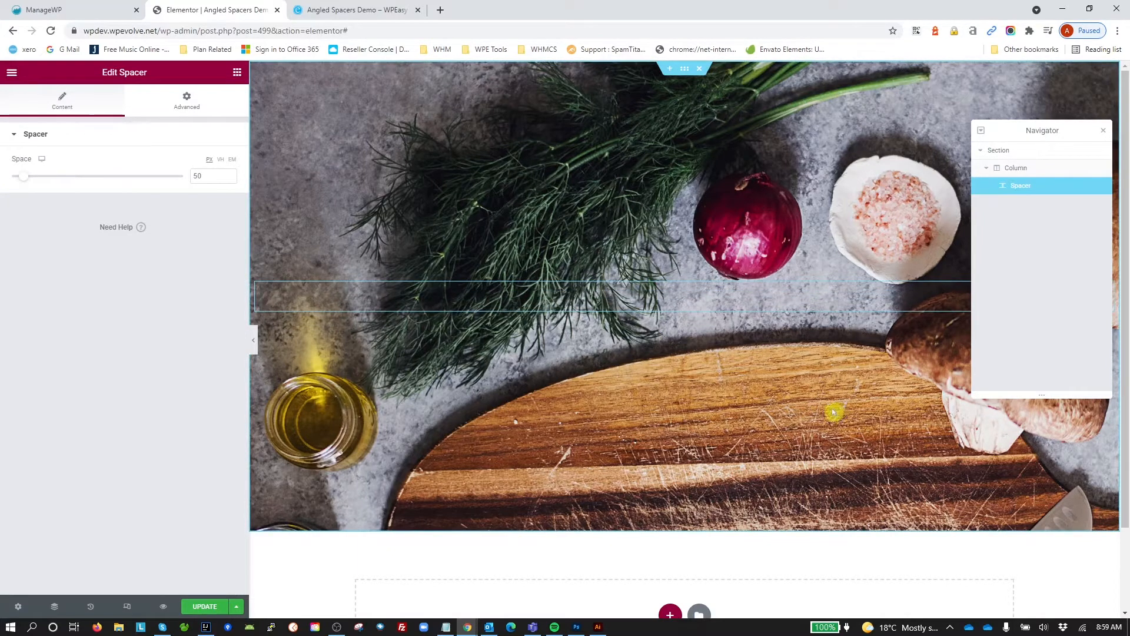
pyautogui.click(187, 101)
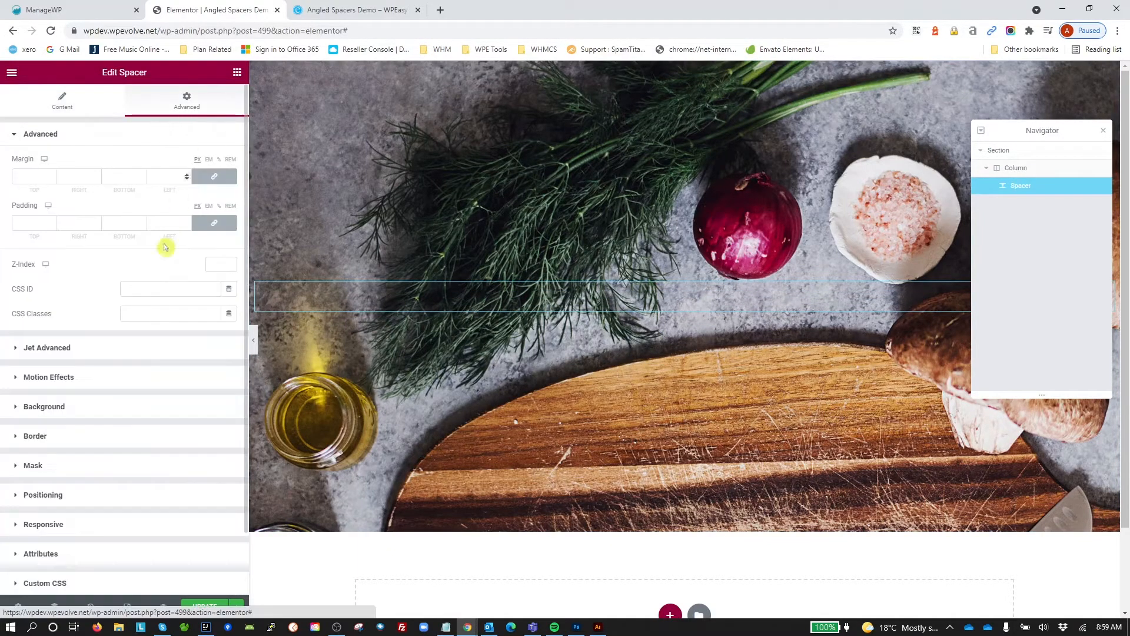
pyautogui.click(87, 413)
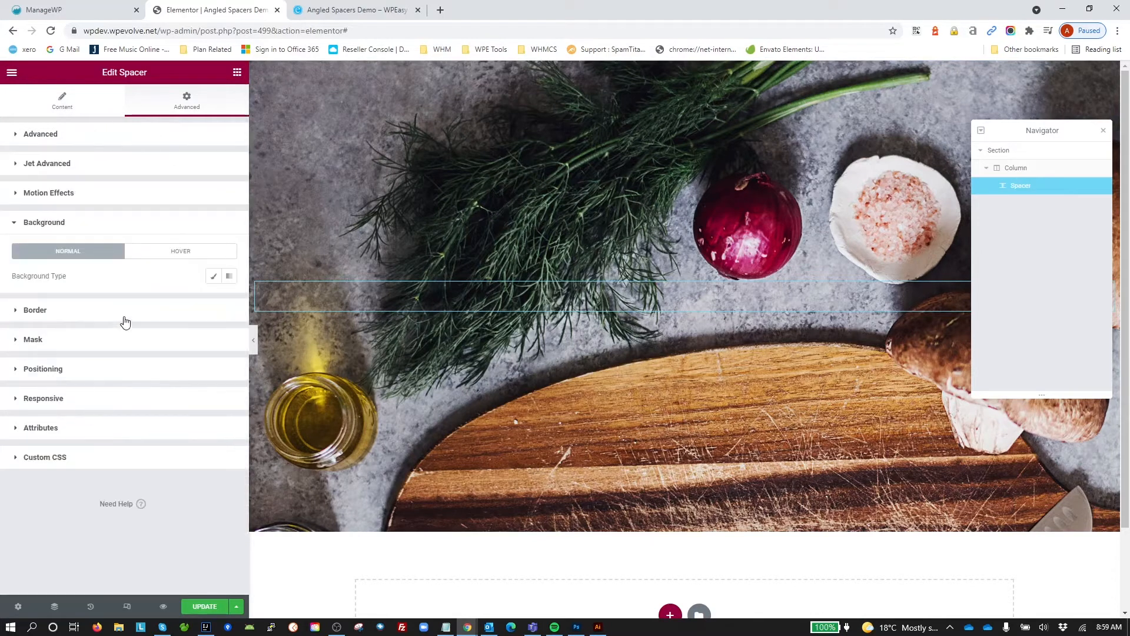
pyautogui.click(214, 281)
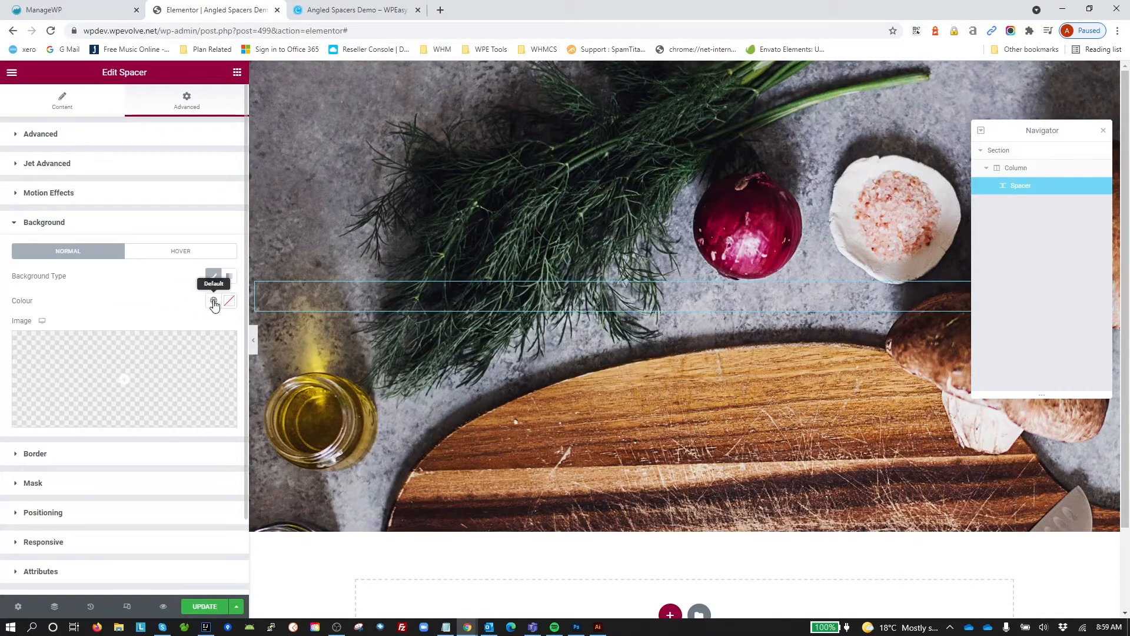
pyautogui.click(214, 300)
pyautogui.click(133, 357)
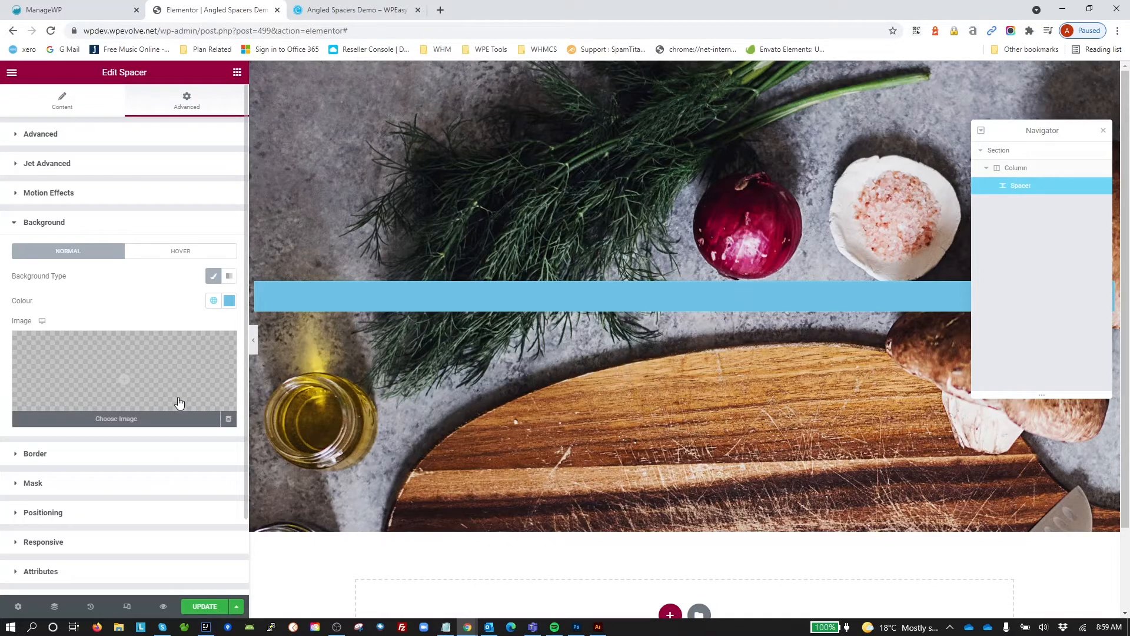
# Add custom CSS to the spacer: top -1000px, height and width 4000px, position absolute, left 400px, rotate(15deg), and height 100% for .elementor-widget-container.
pyautogui.click(73, 224)
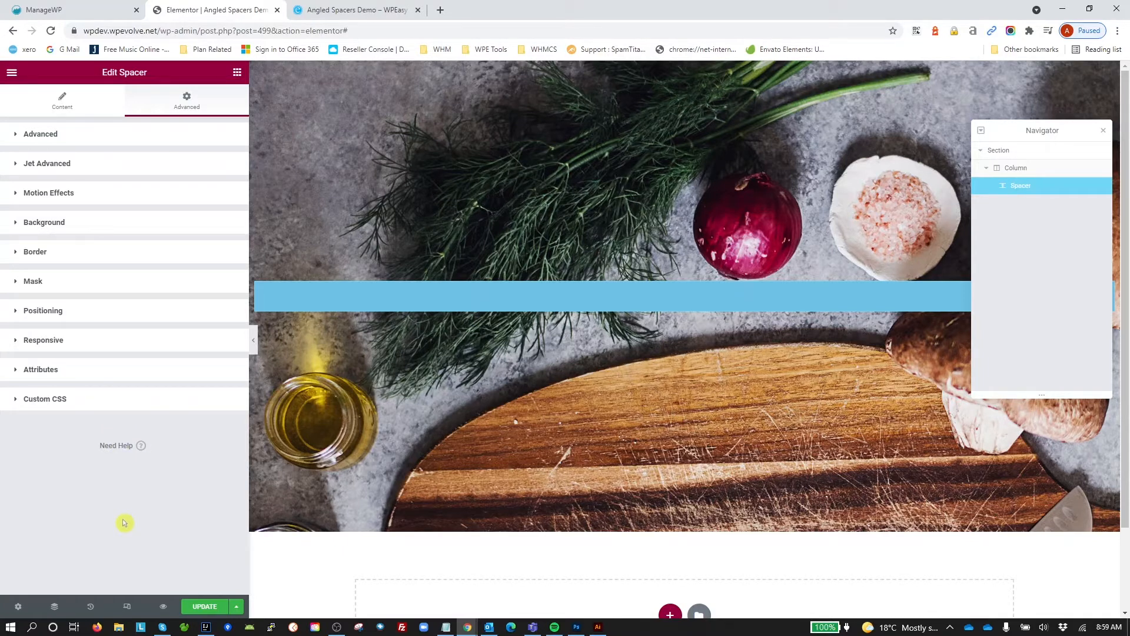
pyautogui.click(51, 399)
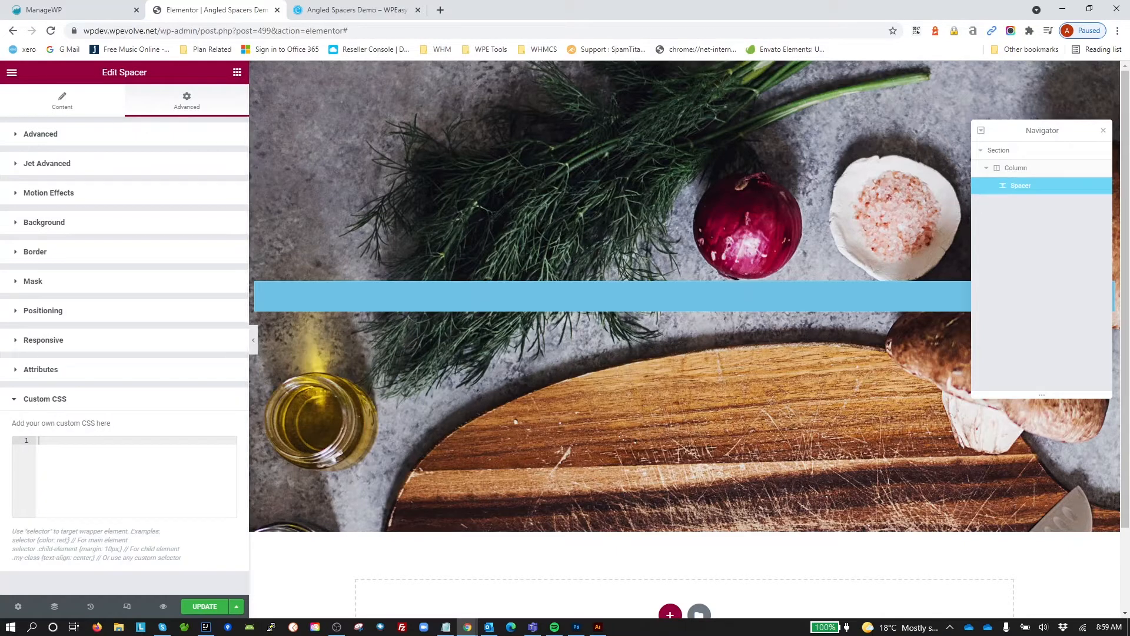
pyautogui.hotkey('alt', 'Tab')
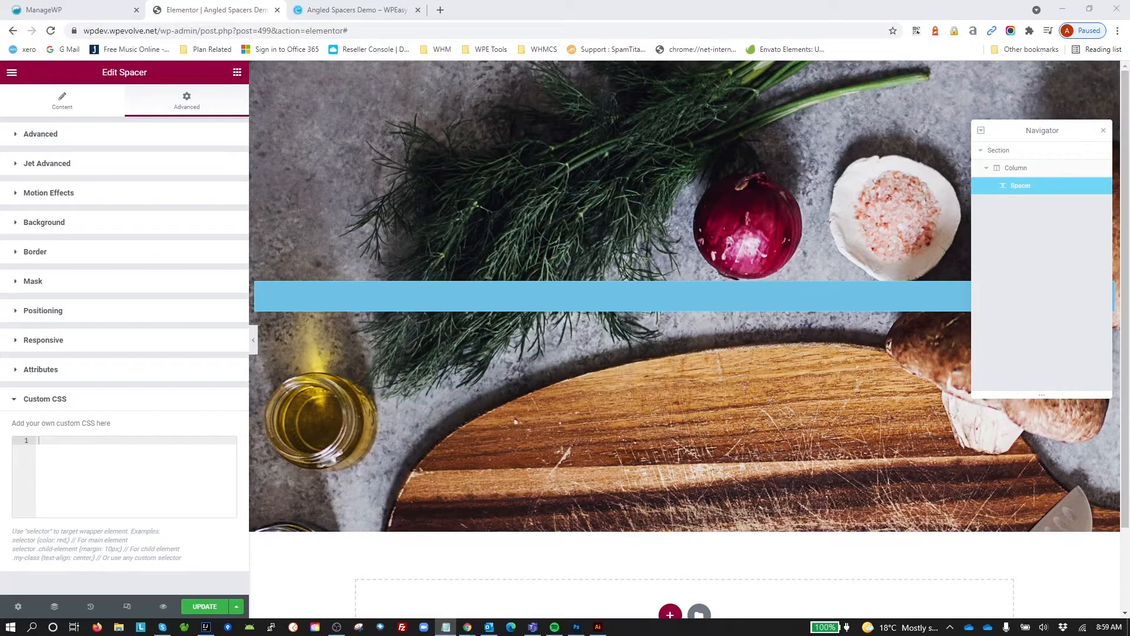
pyautogui.click(147, 467)
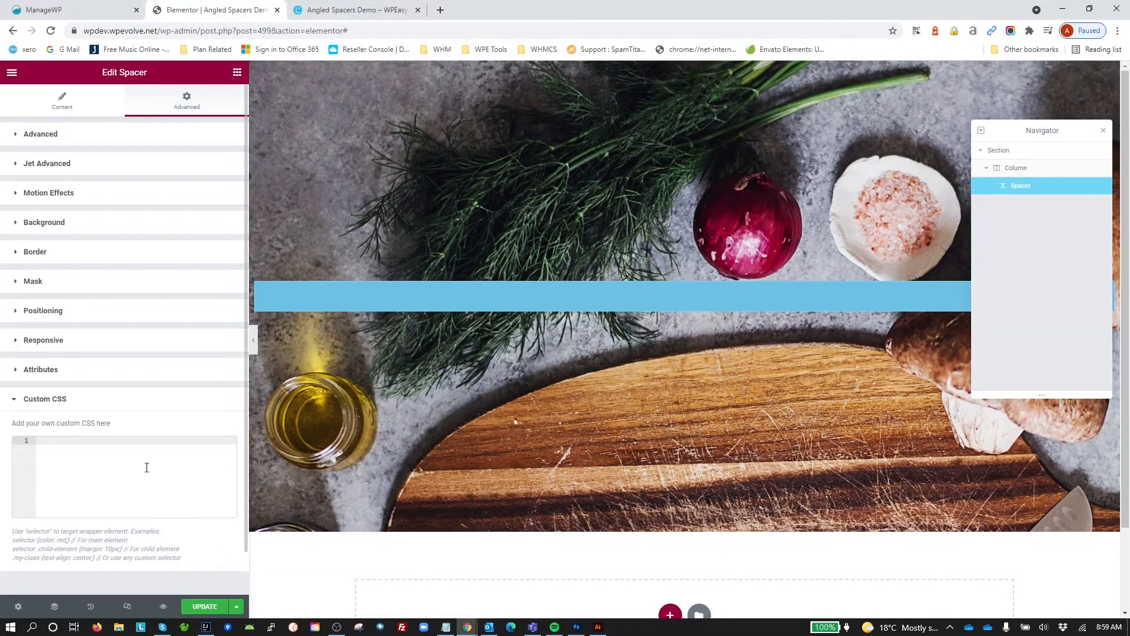
pyautogui.write('selector{     top:-1000px ;     height: 4000px;     width: 4000px;     position: absolute;     left: 400px;     transform: rotate(15deg); } selector .elementor-widget-container{     height: 100%; }')
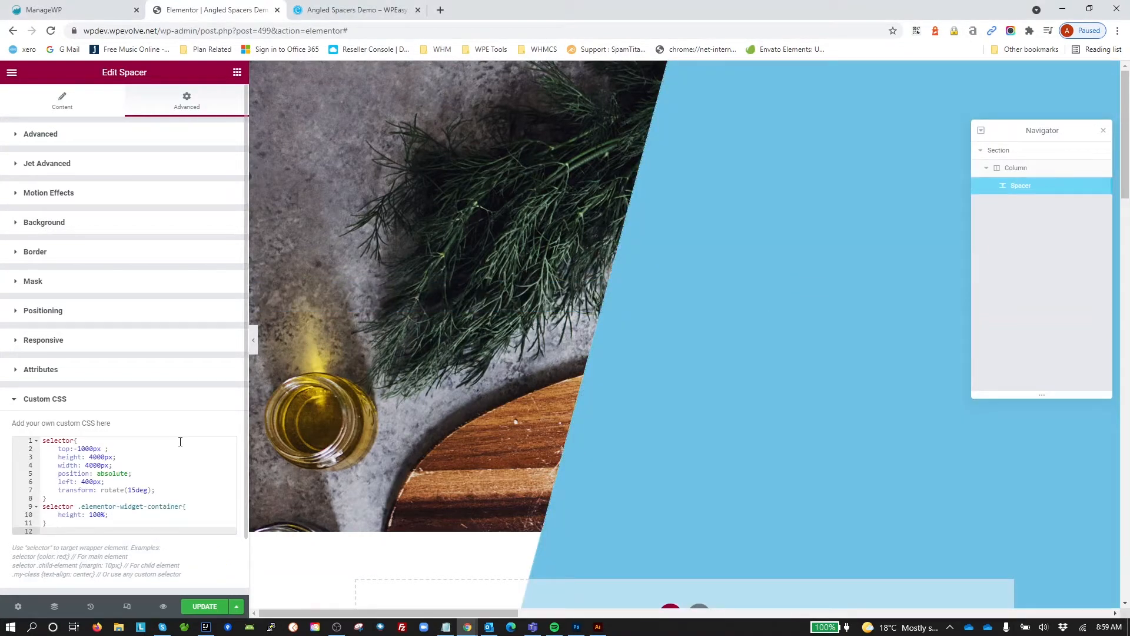
# Set the top offset in the spacer's custom CSS to -2000px.
pyautogui.click(58, 442)
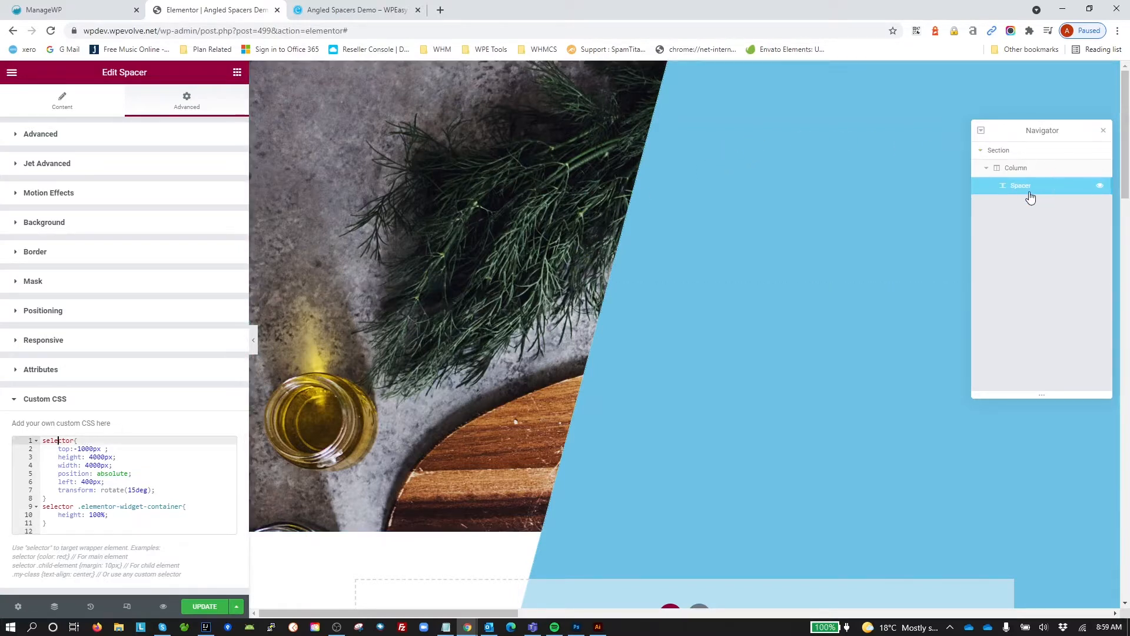
pyautogui.click(79, 449)
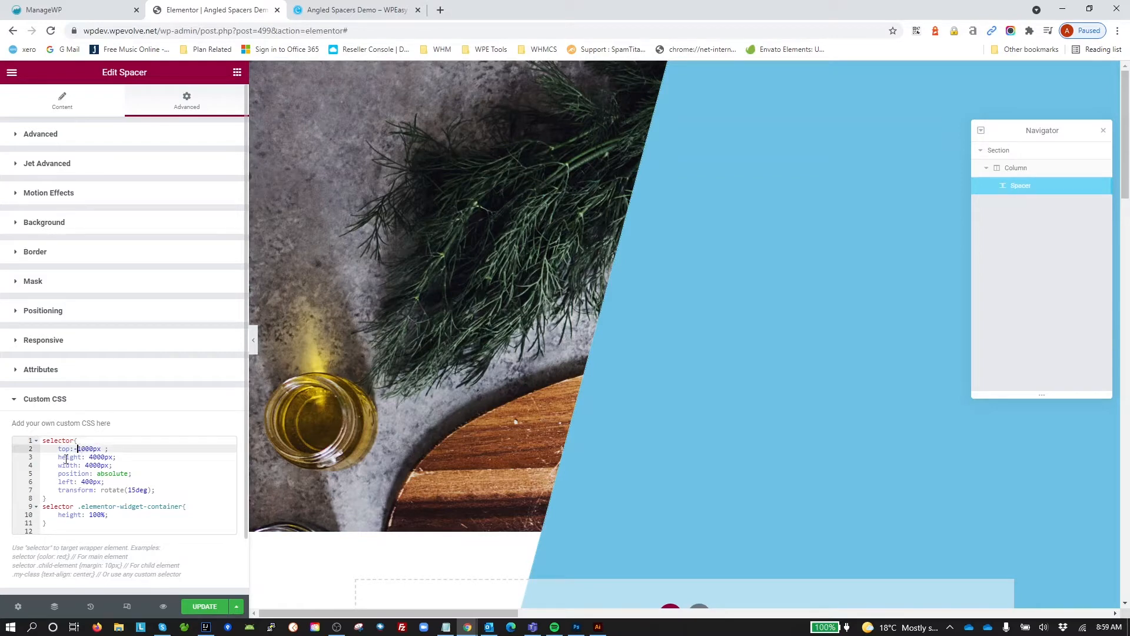
pyautogui.press('Delete')
pyautogui.write('2')
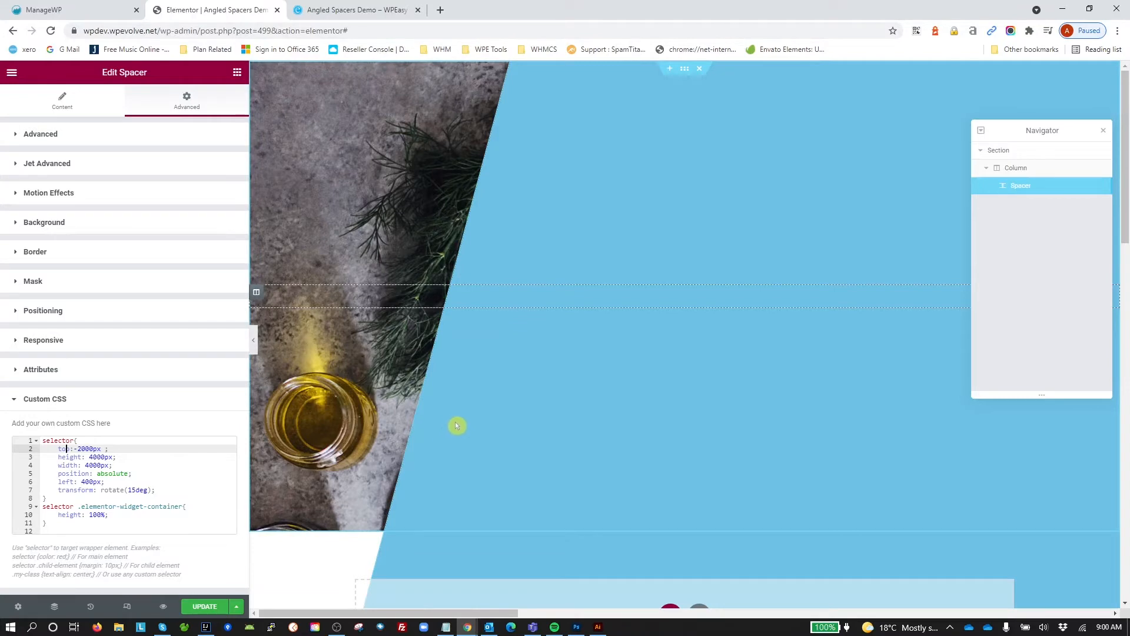
pyautogui.scroll(-5, 457, 424)
pyautogui.scroll(5, 474, 431)
pyautogui.click(89, 482)
# Comment out the height: 100% rule for .elementor-widget-container in the custom CSS and restore it.
pyautogui.click(59, 516)
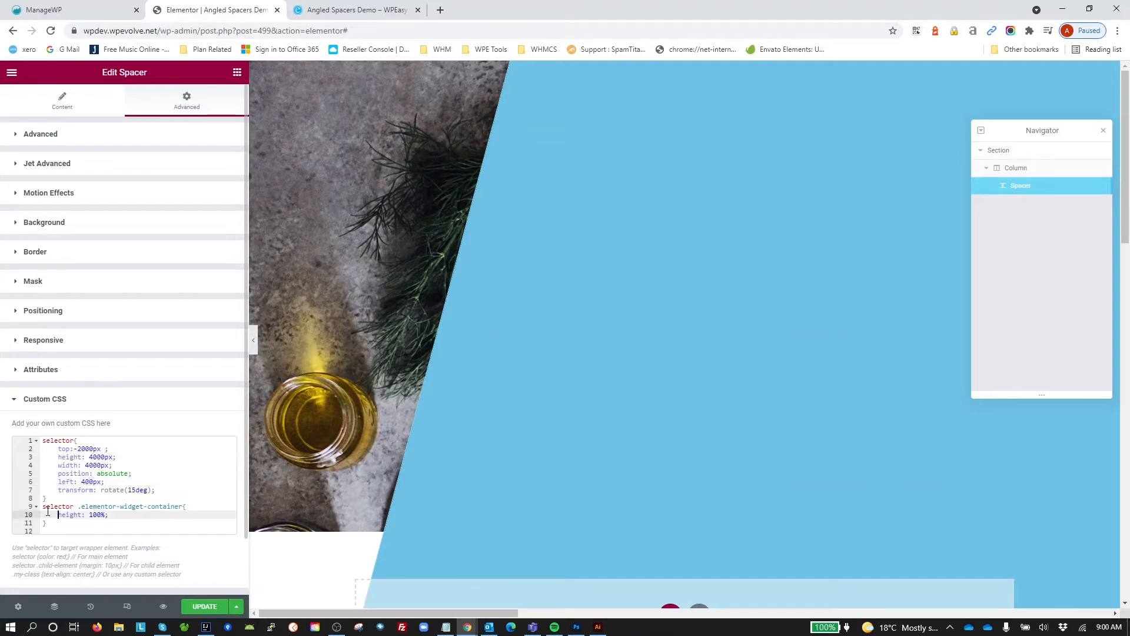
pyautogui.write('/*')
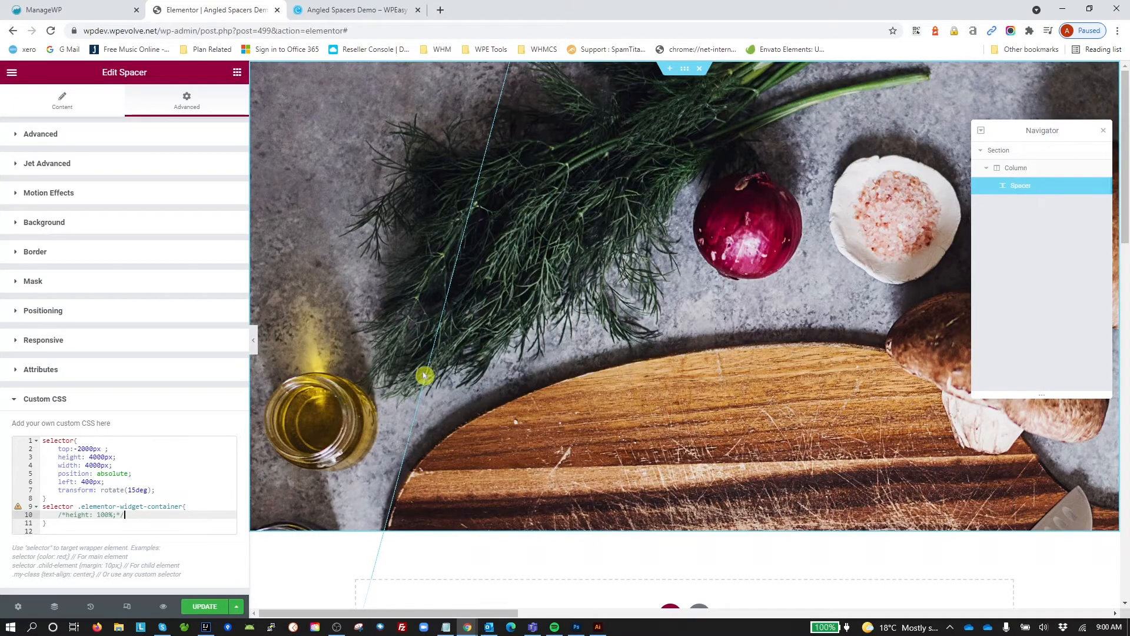
pyautogui.press('BackSpace')
pyautogui.press('BackSpace')
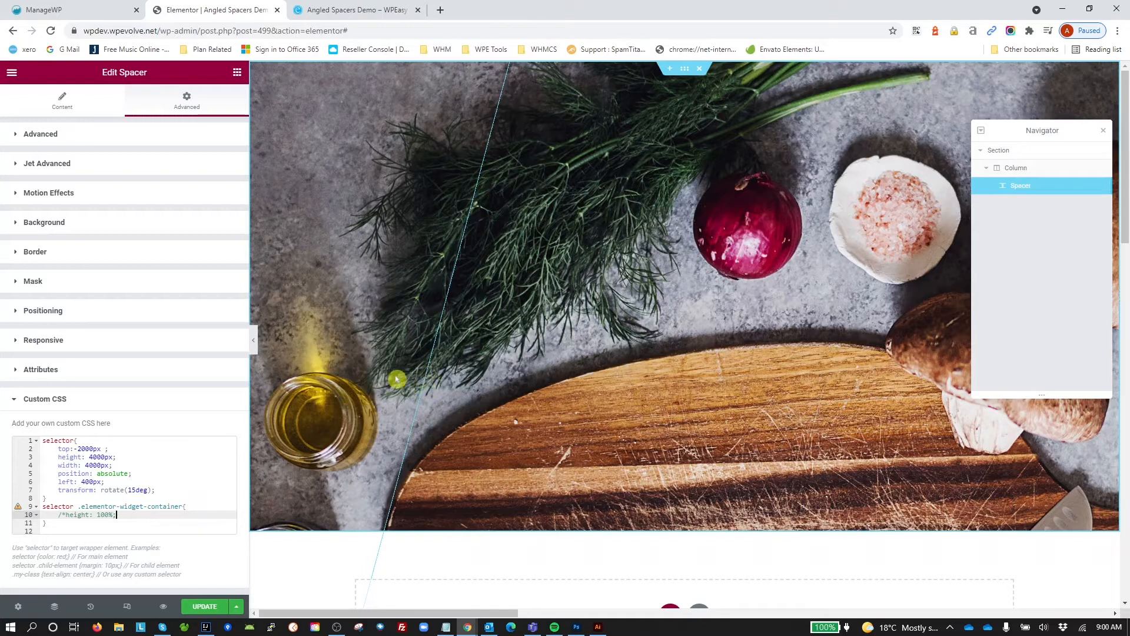
pyautogui.press('BackSpace')
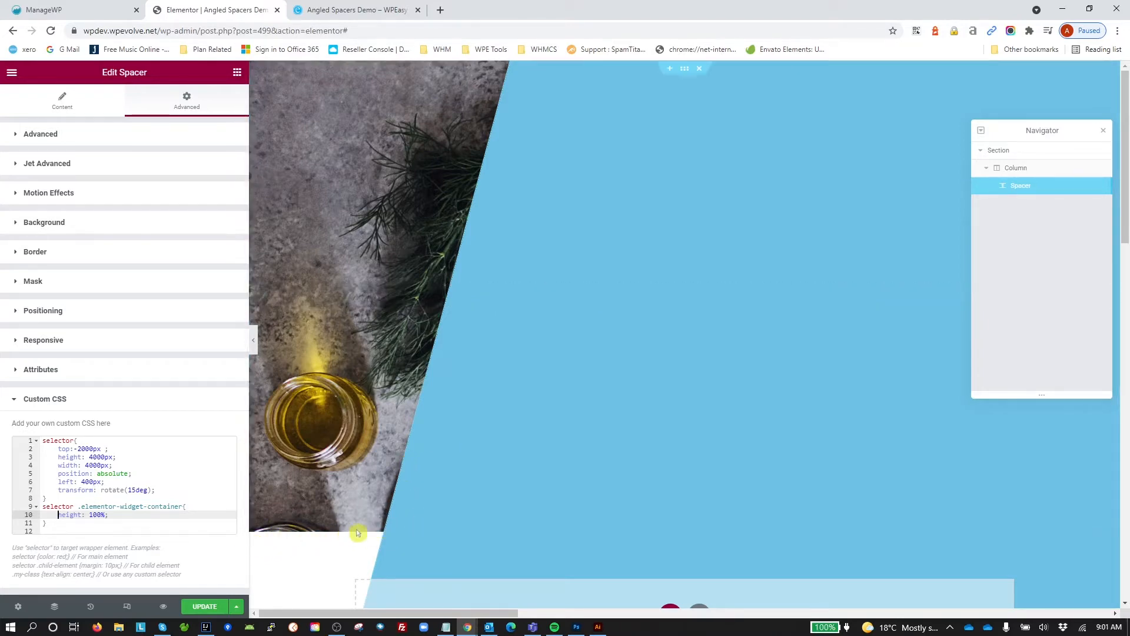
# Update the page and reload the published Angled Spacers Demo page in its own browser tab.
pyautogui.click(220, 607)
pyautogui.click(353, 10)
pyautogui.press('F5')
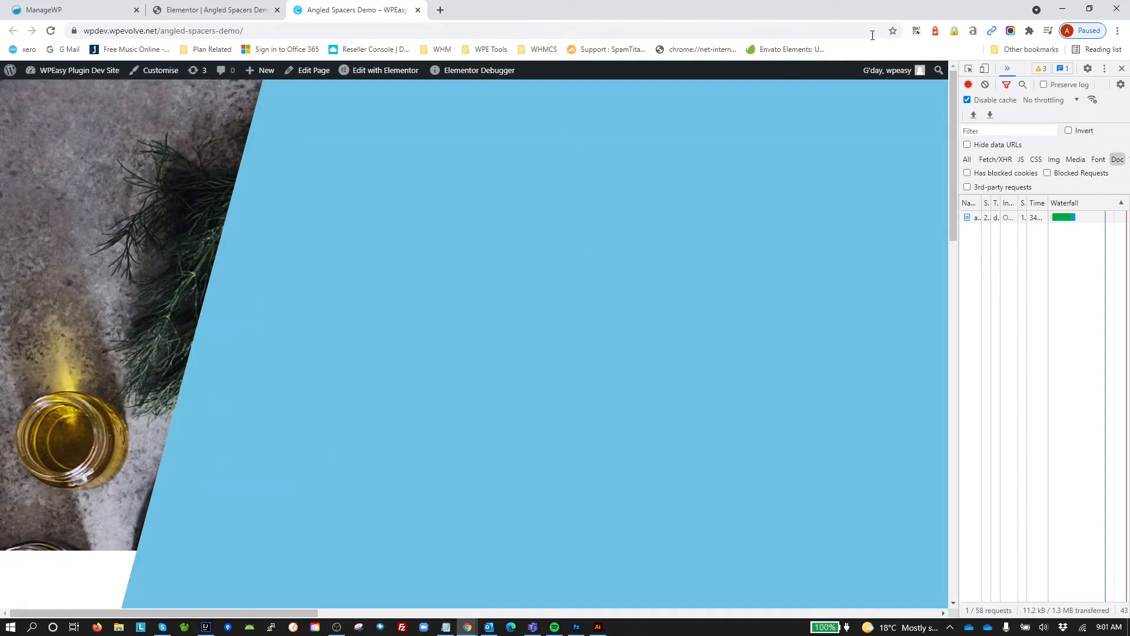
# Check the published page in the responsive device view at a width of 1437 px.
pyautogui.click(985, 69)
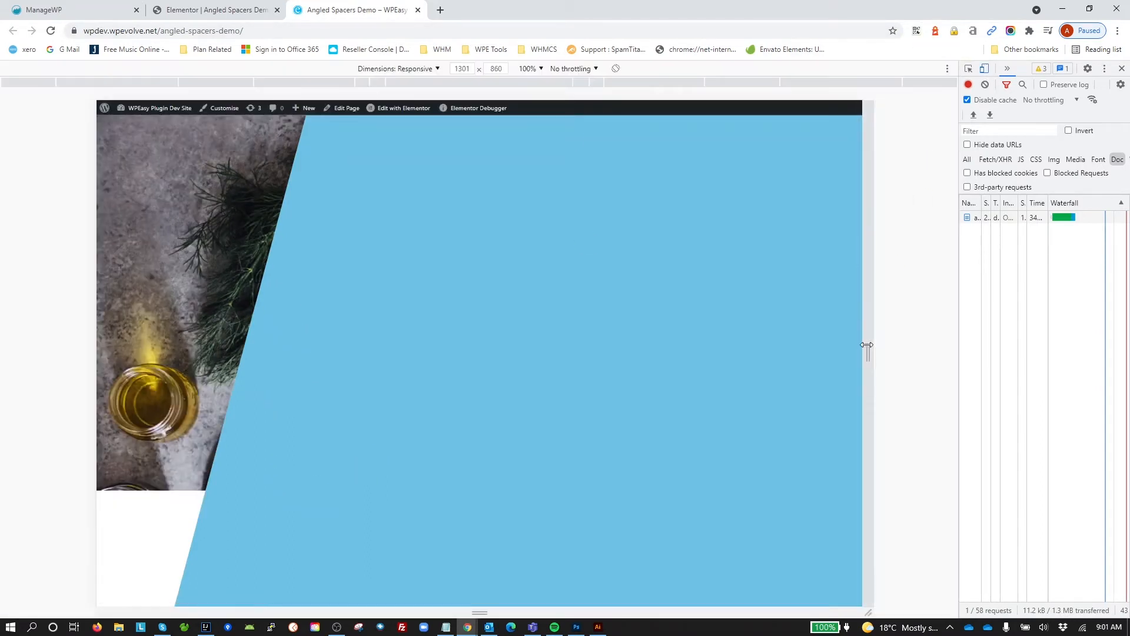
pyautogui.moveTo(867, 347); pyautogui.dragTo(904, 354)
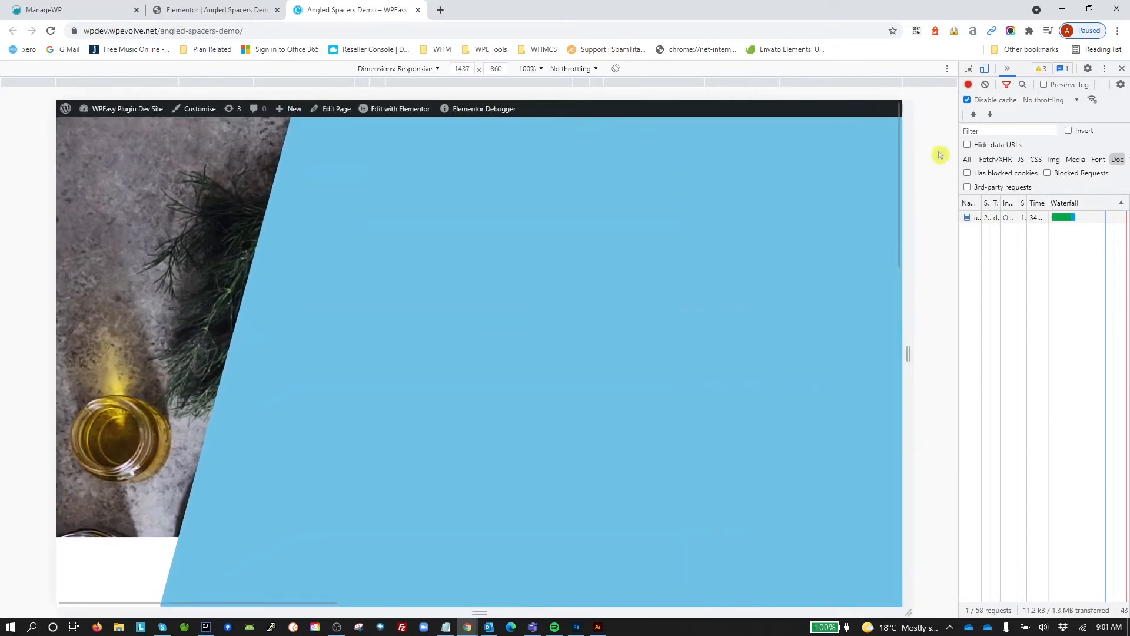
pyautogui.click(984, 69)
# Return to the Elementor editor and set the image section's Overflow to Hidden.
pyautogui.click(227, 12)
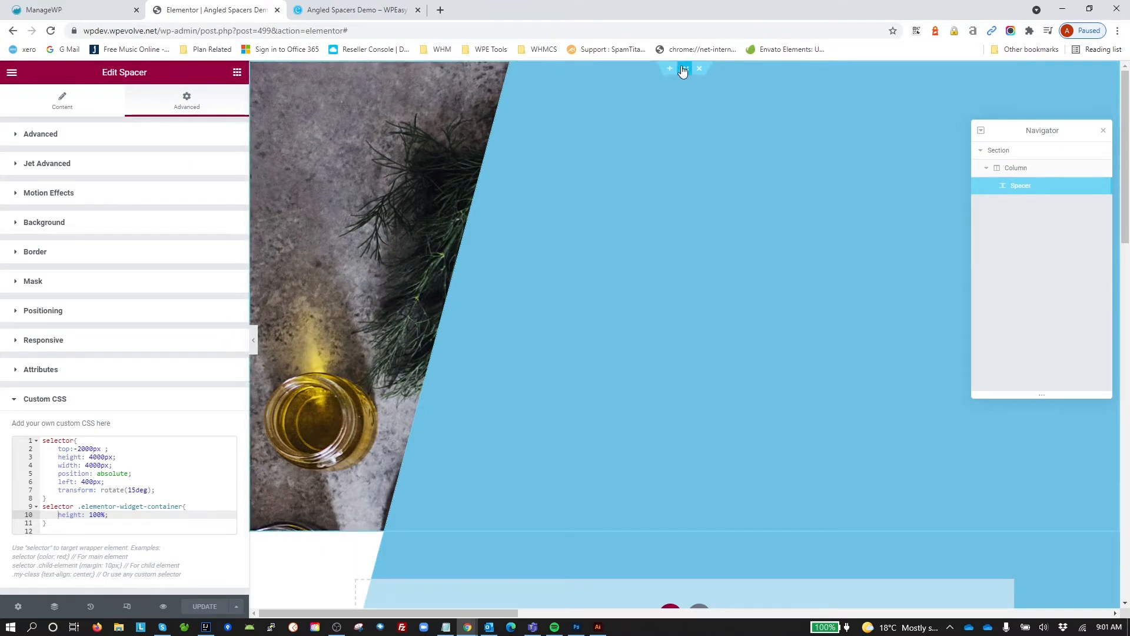
pyautogui.click(683, 70)
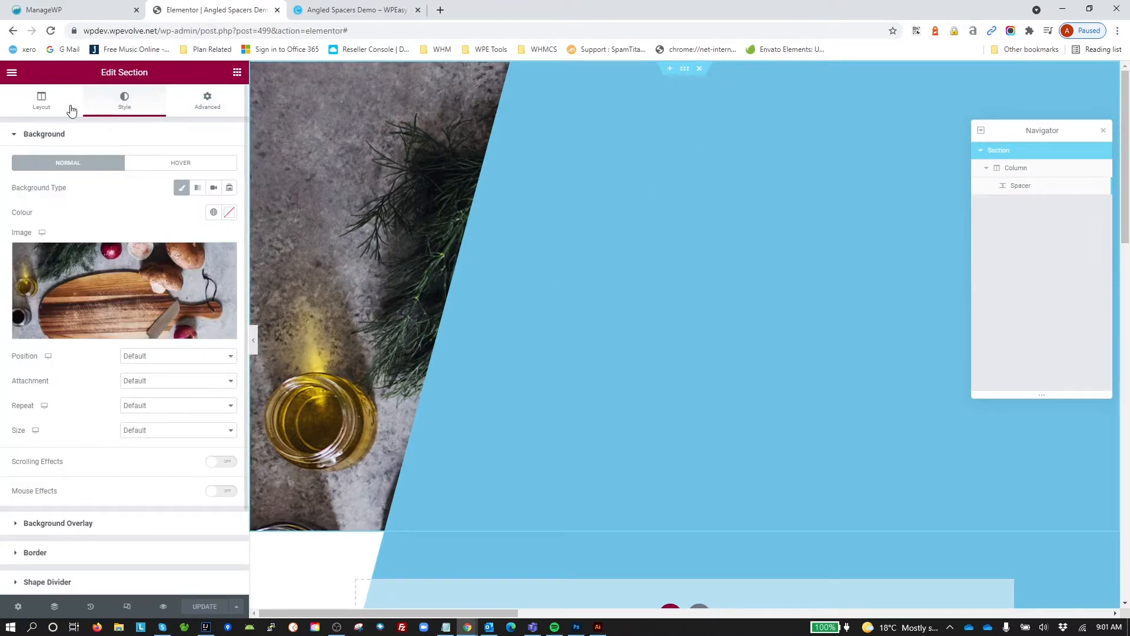
pyautogui.click(38, 103)
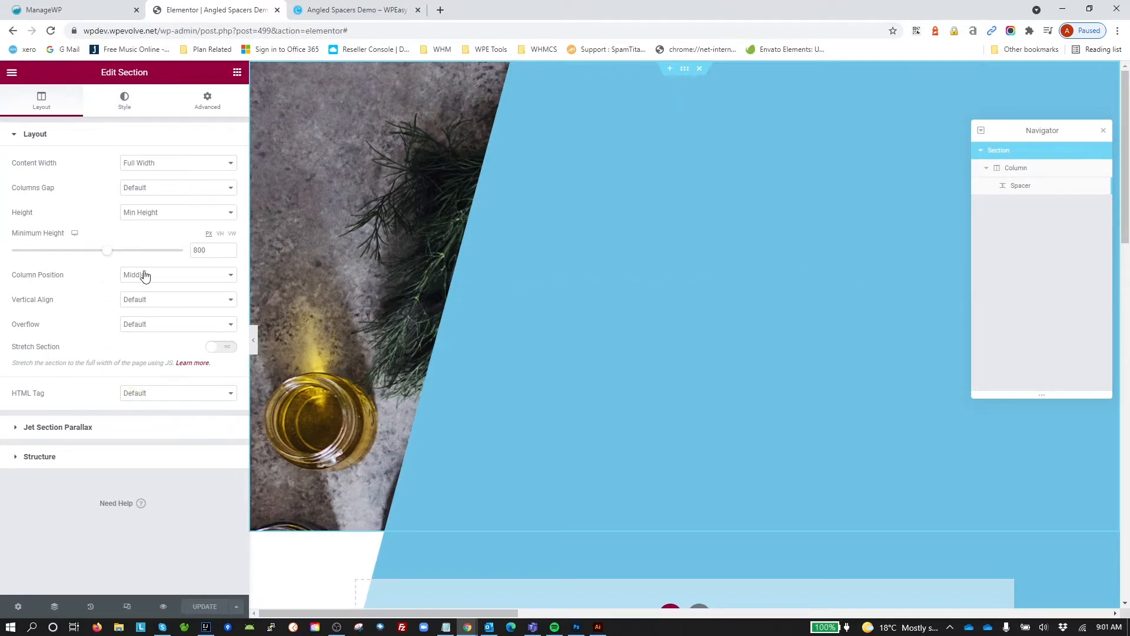
pyautogui.click(139, 328)
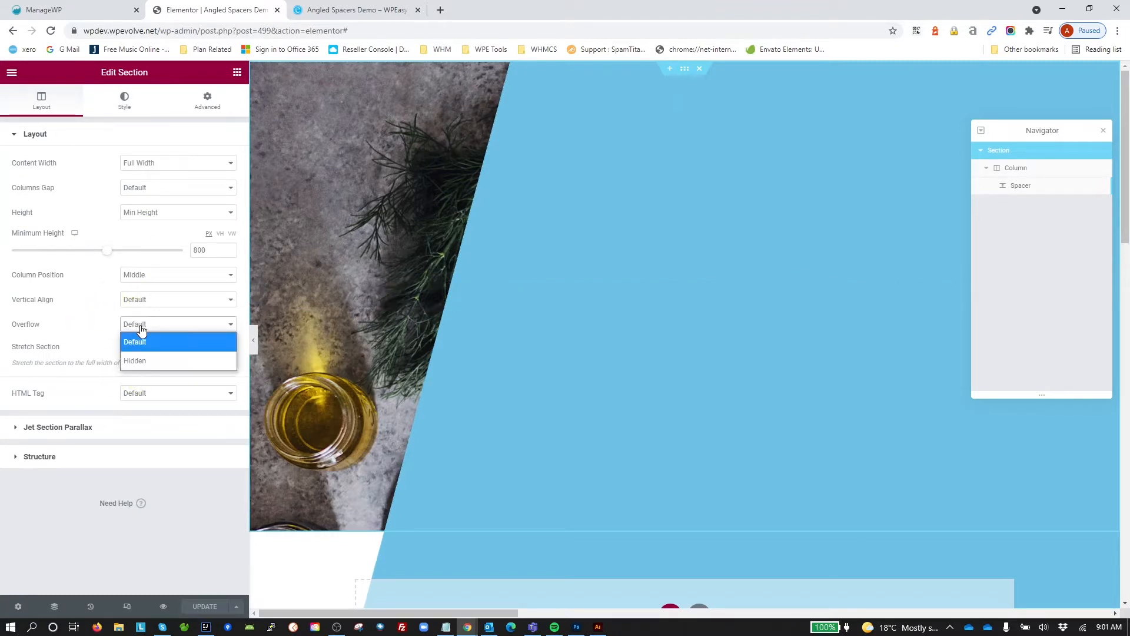
pyautogui.click(142, 363)
# Update the page, reload the published version and compare the section's lower edge there with the editor canvas.
pyautogui.click(212, 605)
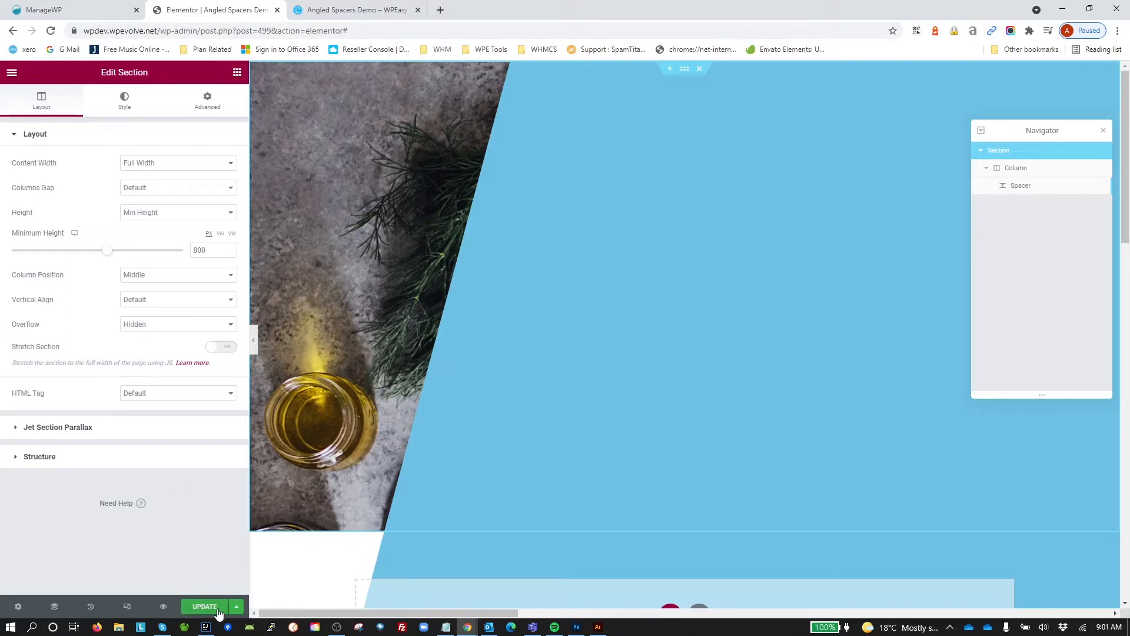
pyautogui.click(370, 10)
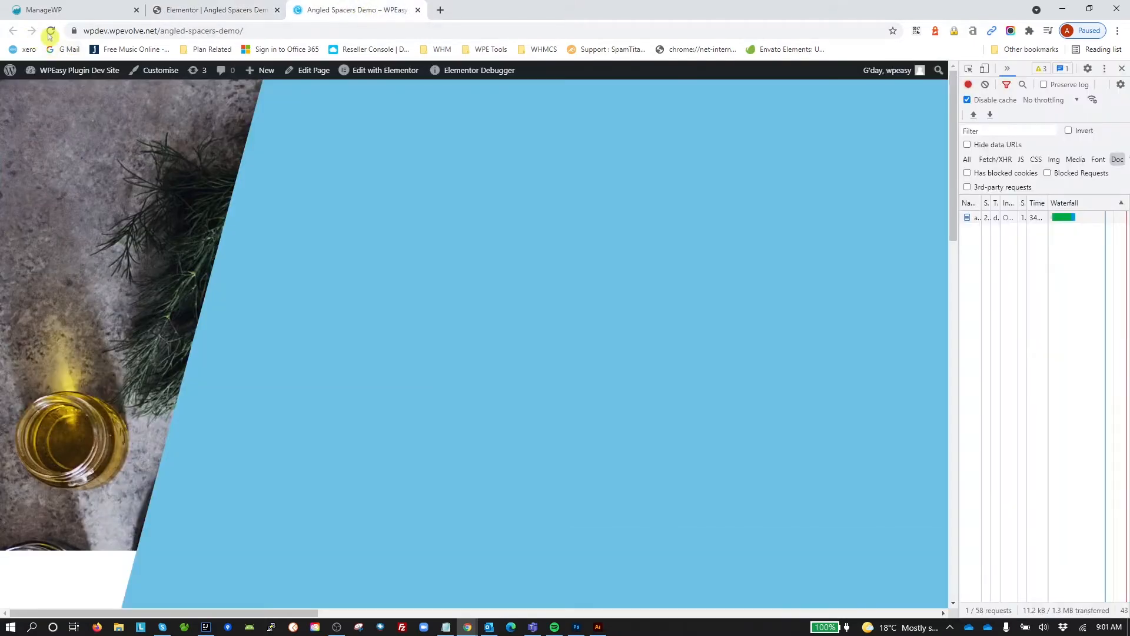
pyautogui.click(50, 32)
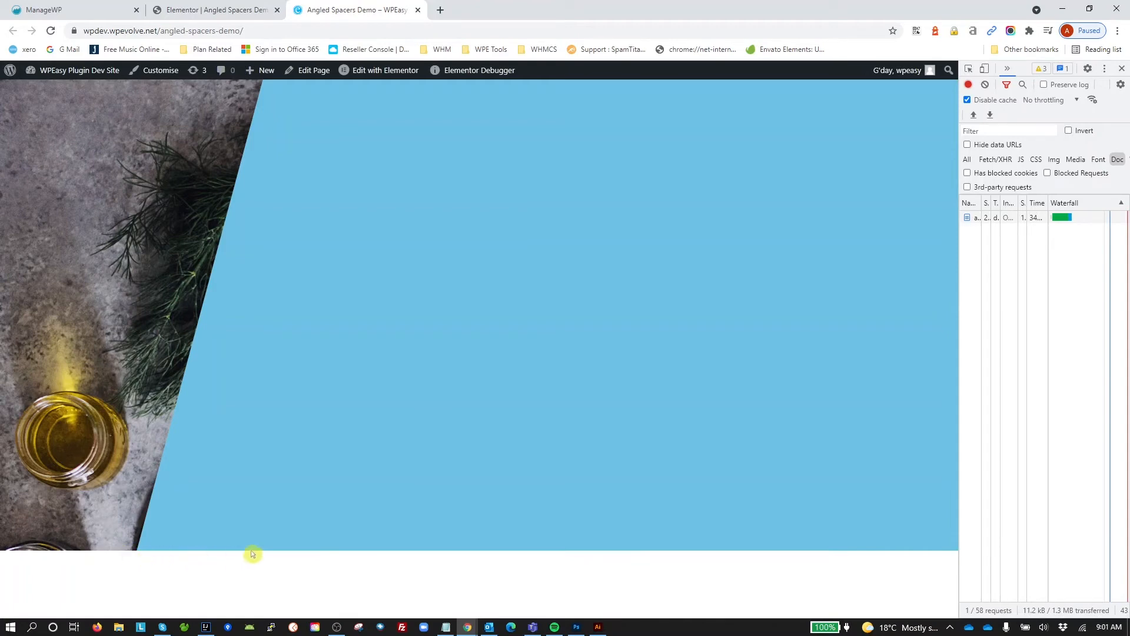
pyautogui.click(253, 10)
pyautogui.scroll(-5, 441, 429)
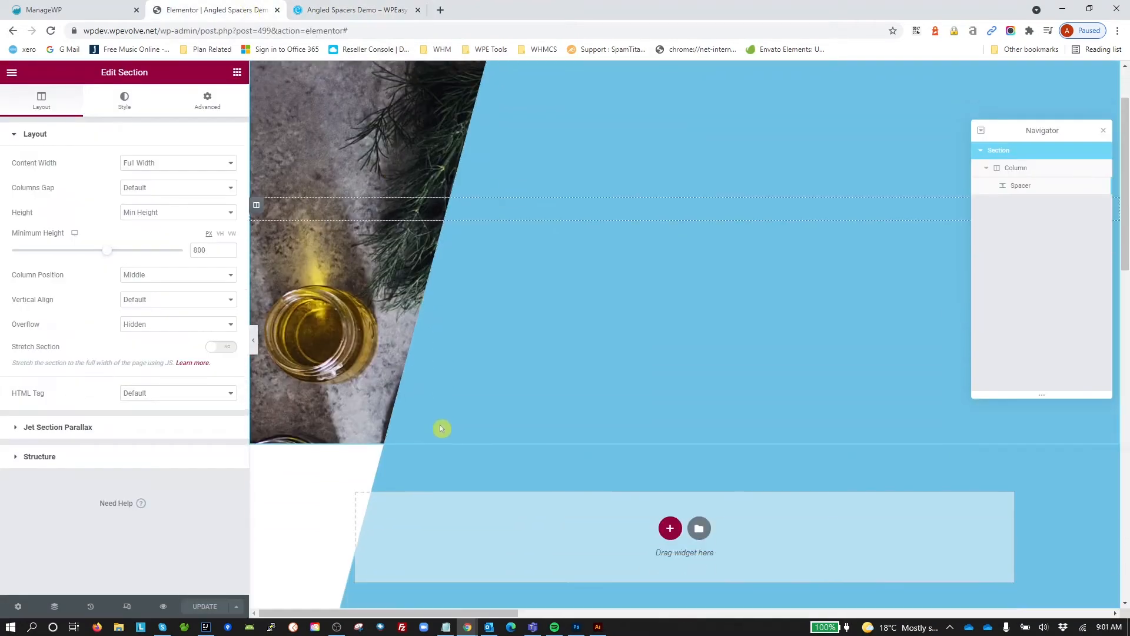
pyautogui.scroll(-3, 446, 440)
pyautogui.scroll(8, 447, 443)
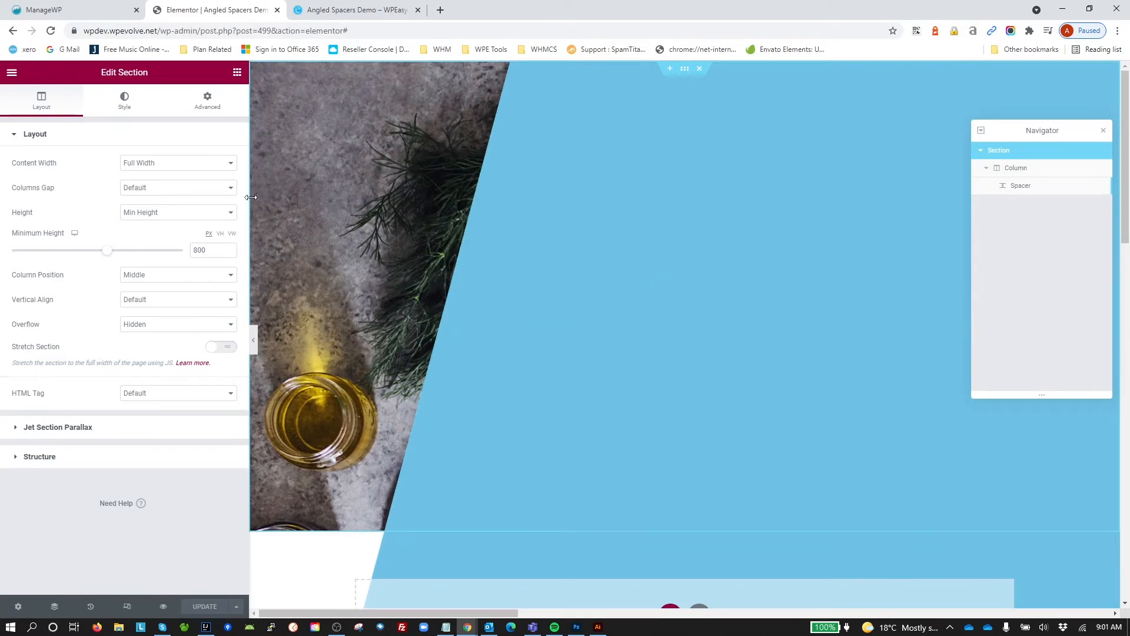
# Add a selector rule with overflow: hidden !important; to the section's custom CSS.
pyautogui.click(219, 105)
pyautogui.click(90, 434)
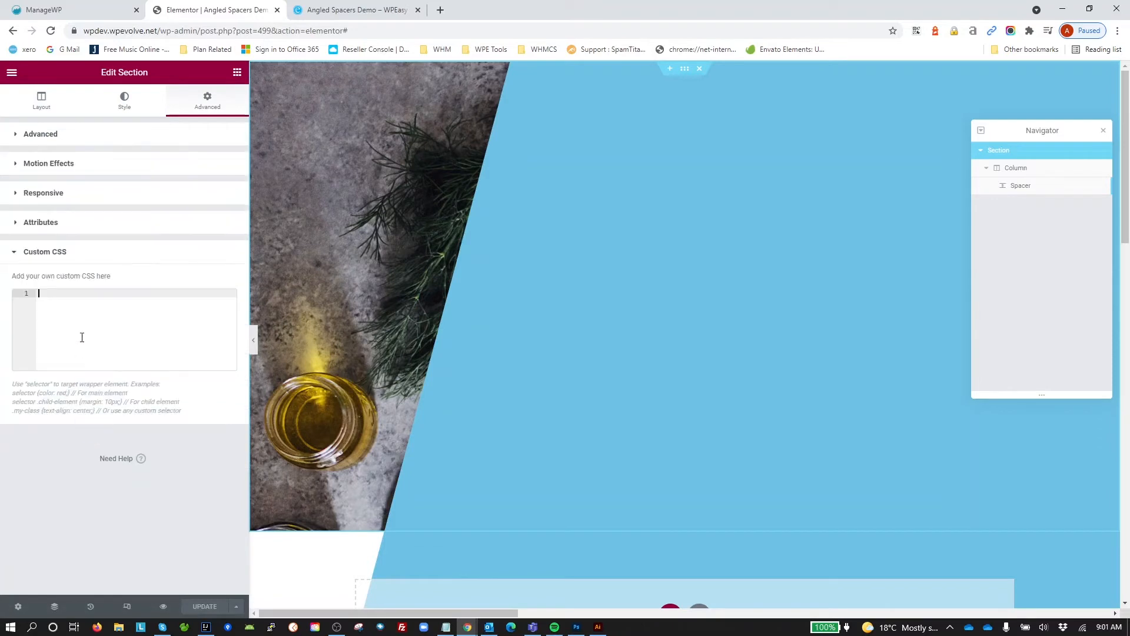
pyautogui.write('sele')
pyautogui.press('Return')
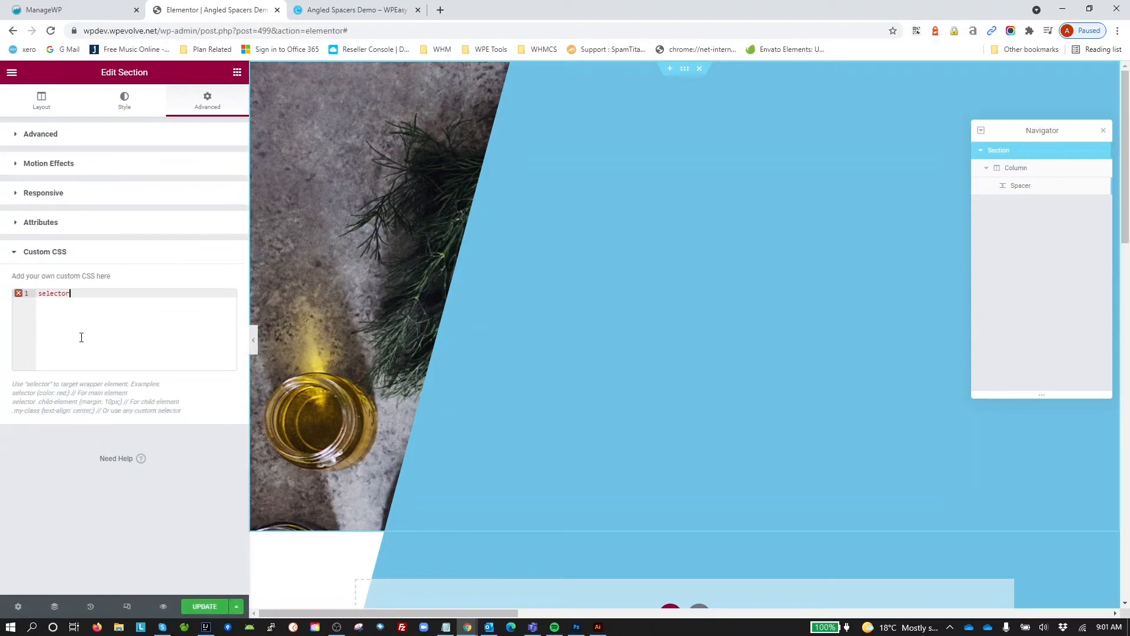
pyautogui.write('{')
pyautogui.press('Return')
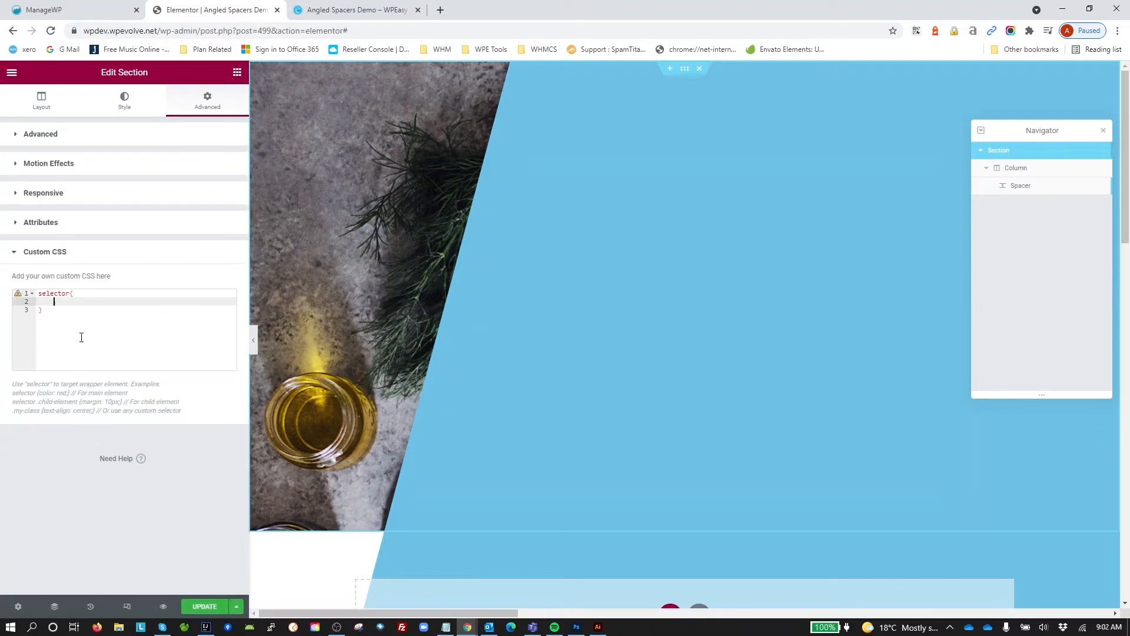
pyautogui.write('voverover')
pyautogui.press('Return')
pyautogui.write('hidden ')
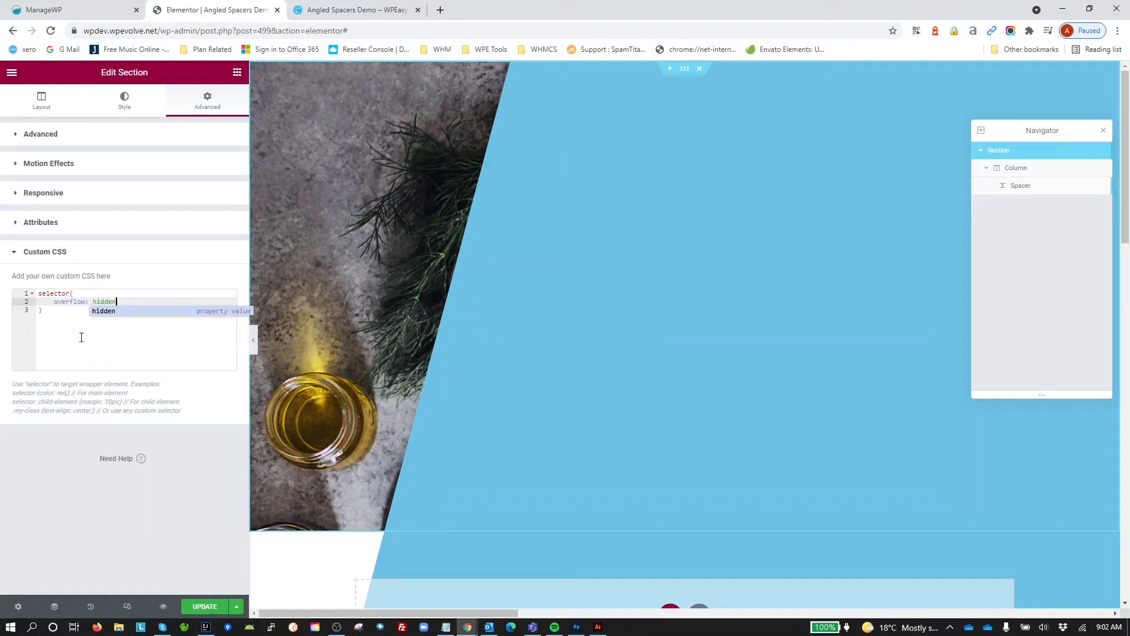
pyautogui.write('!important;')
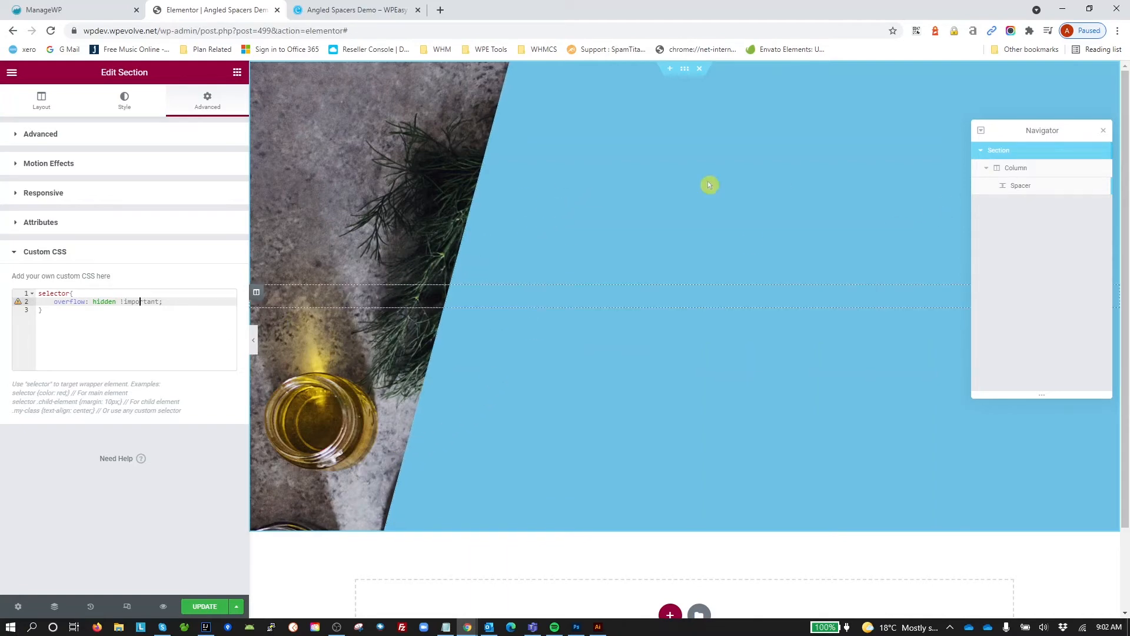
# Make the spacer's blue background colour semi-transparent by lowering its opacity to #6EC1E49E.
pyautogui.click(1025, 187)
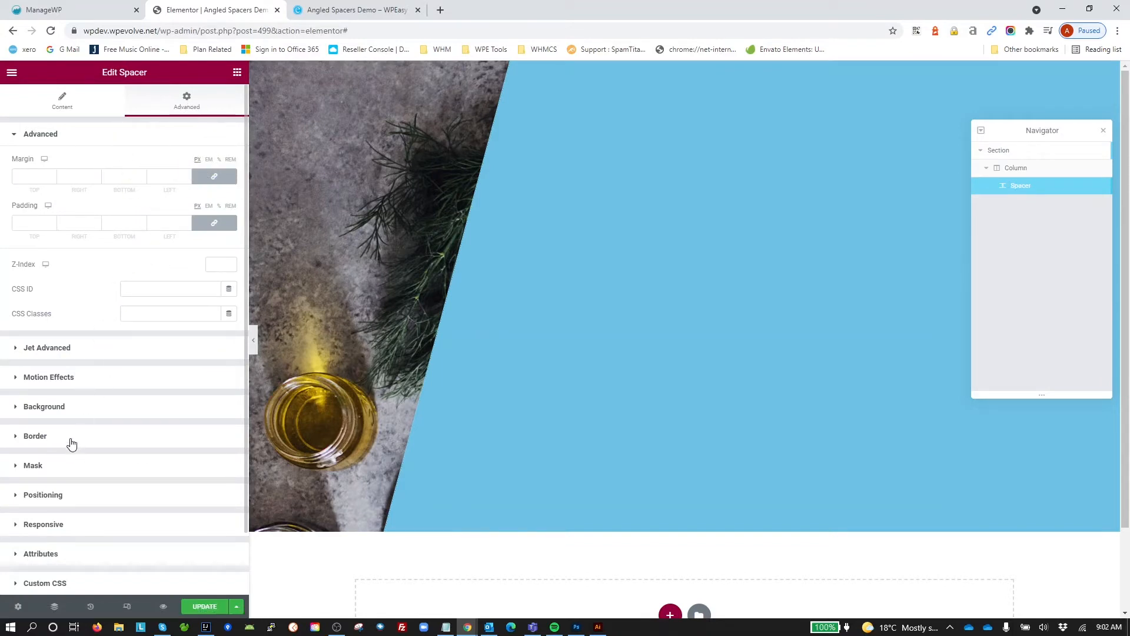
pyautogui.click(44, 406)
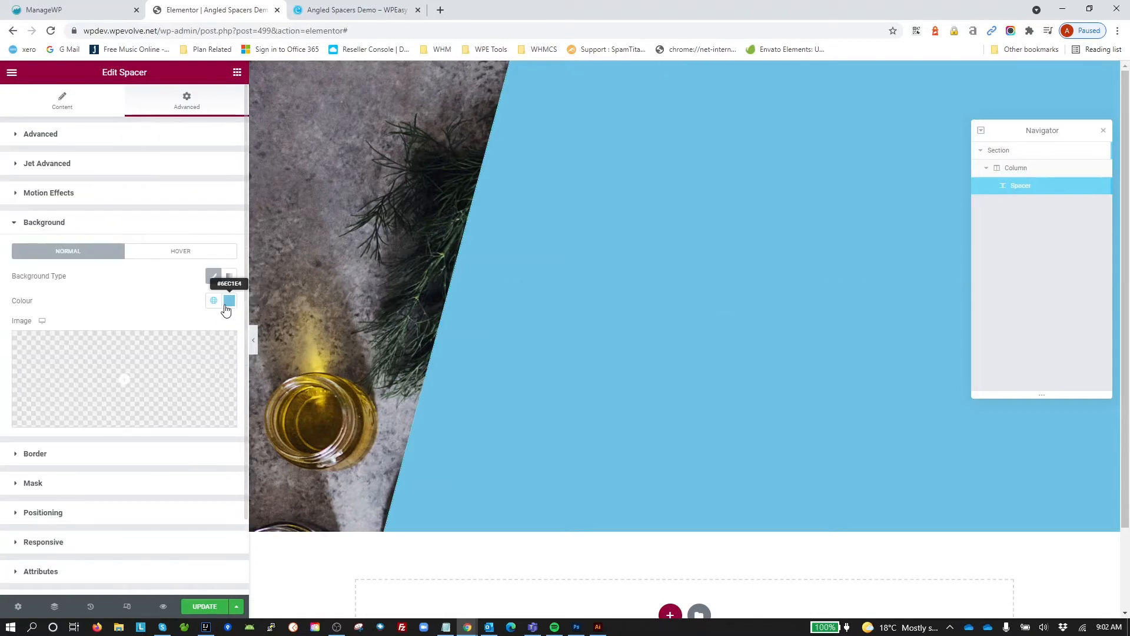
pyautogui.click(229, 301)
pyautogui.moveTo(226, 462); pyautogui.dragTo(177, 465)
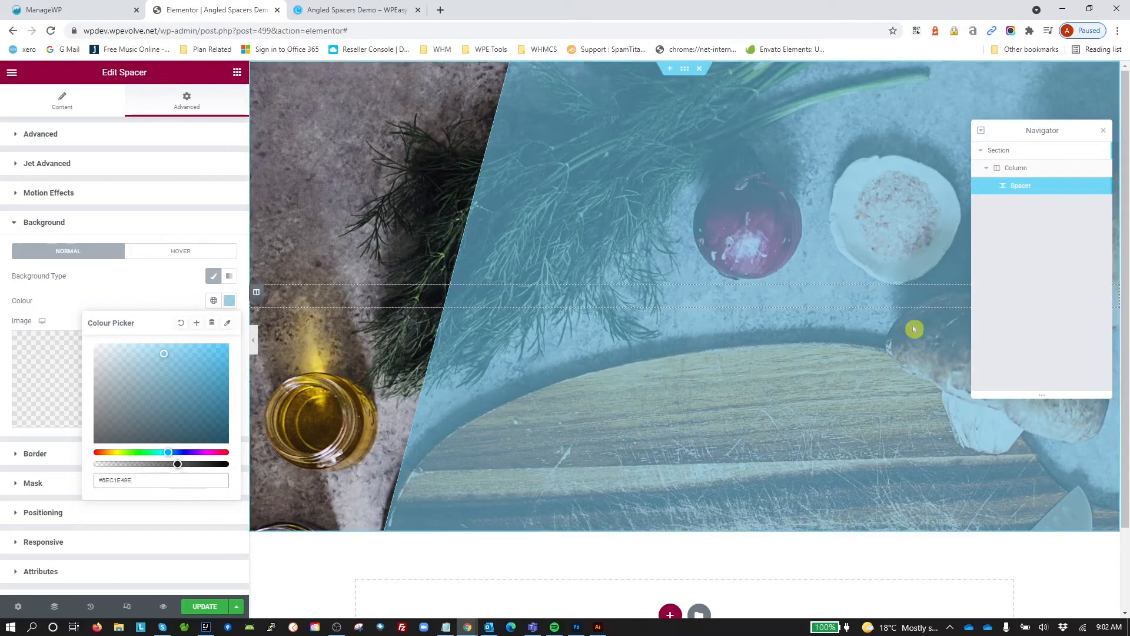
# Duplicate the angled spacer within the section's column.
pyautogui.click(1012, 187)
pyautogui.rightClick(1013, 186)
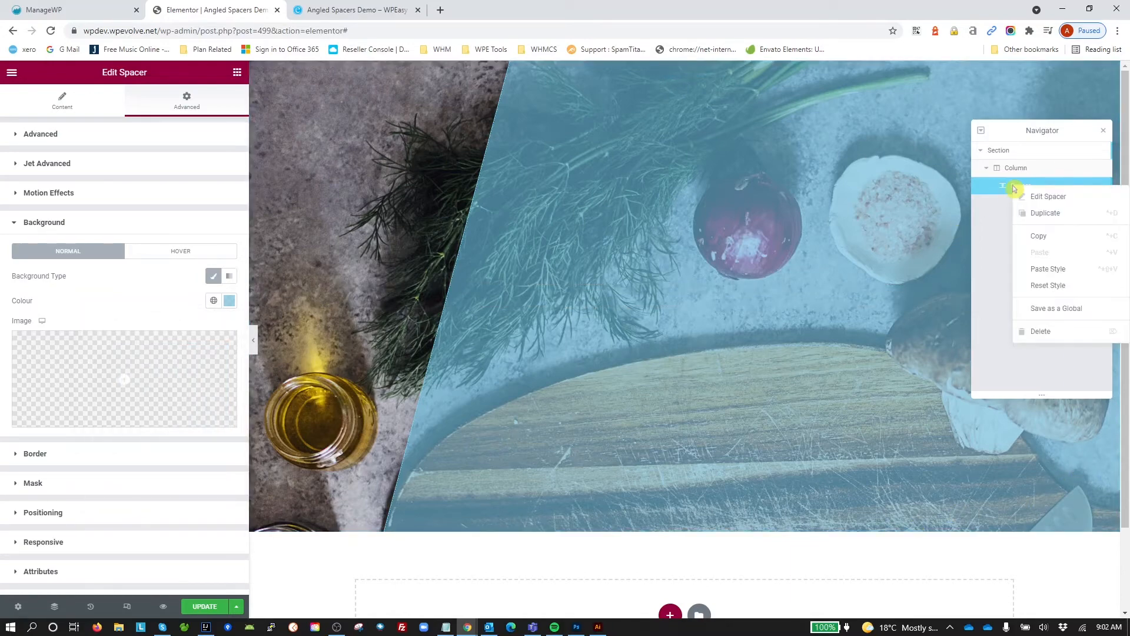
pyautogui.click(1040, 214)
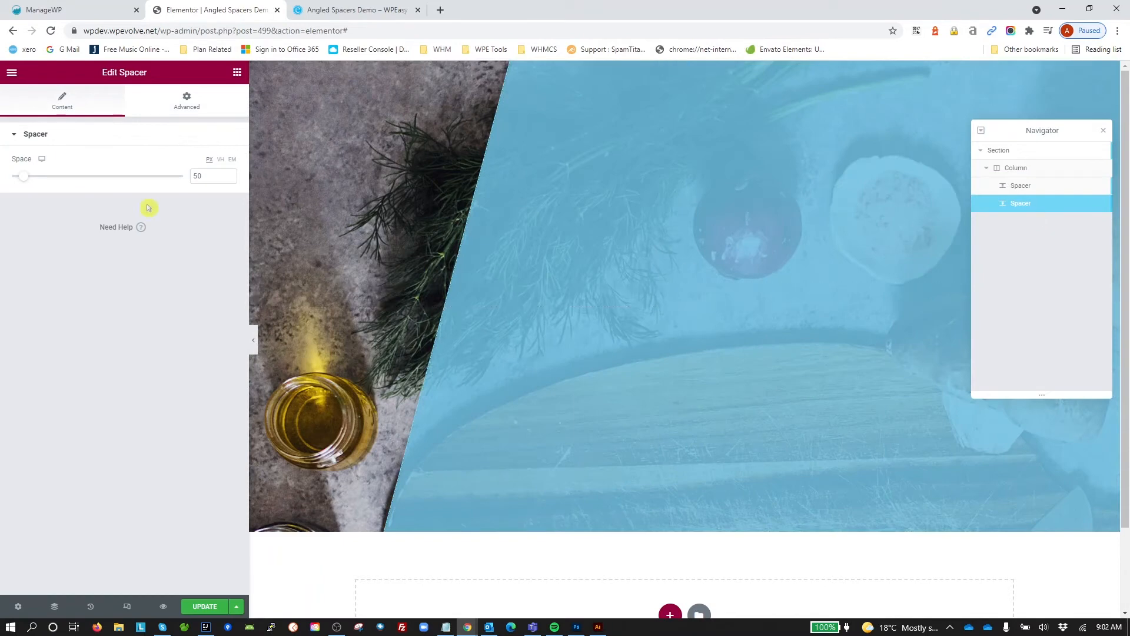
# Replace the left offset in the duplicated spacer's custom CSS with right: -3500px.
pyautogui.click(190, 104)
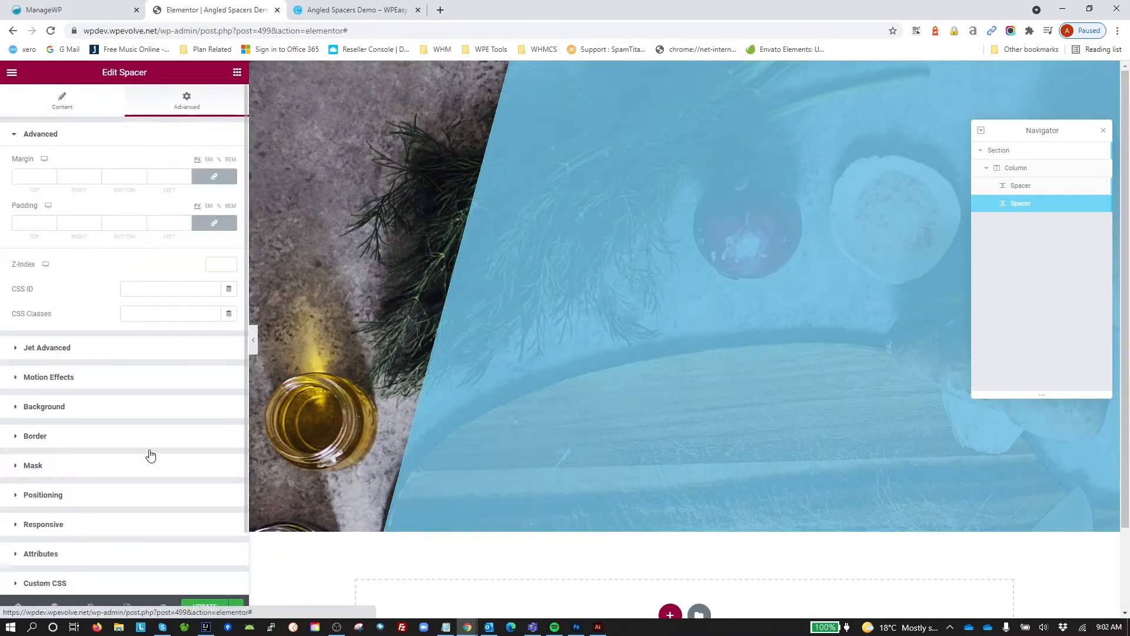
pyautogui.click(87, 583)
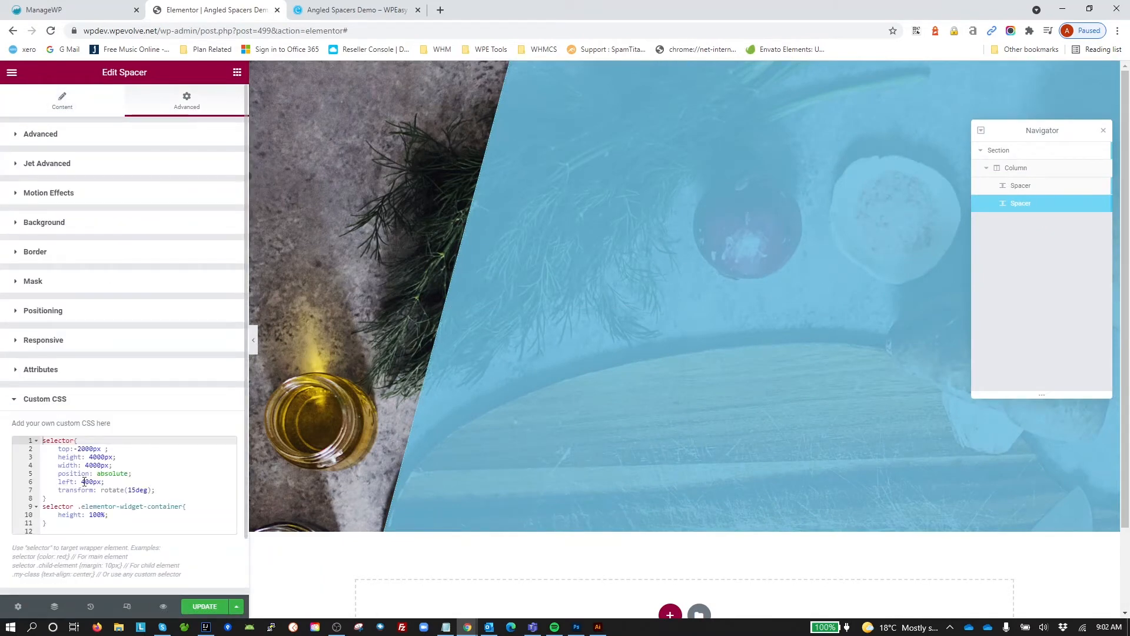
pyautogui.click(62, 481)
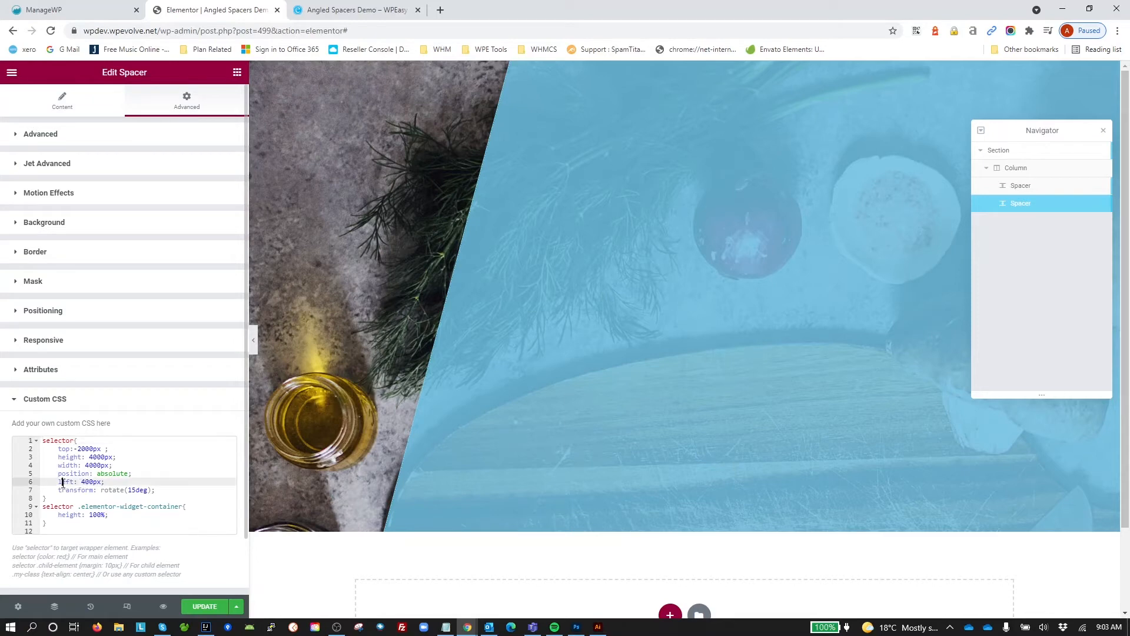
pyautogui.write('right')
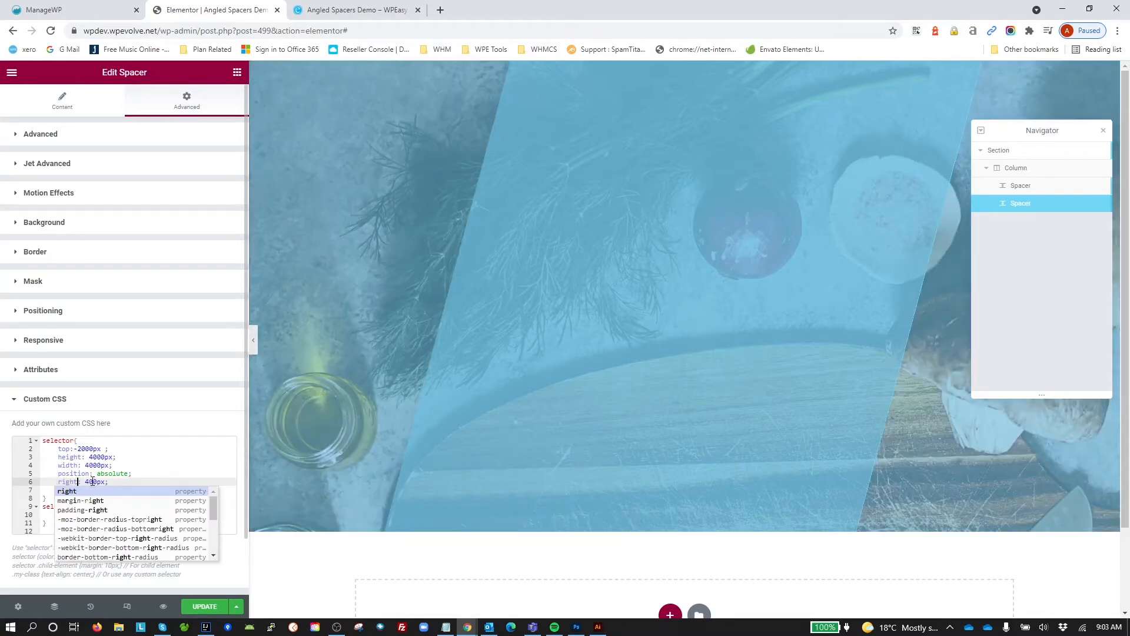
pyautogui.click(93, 481)
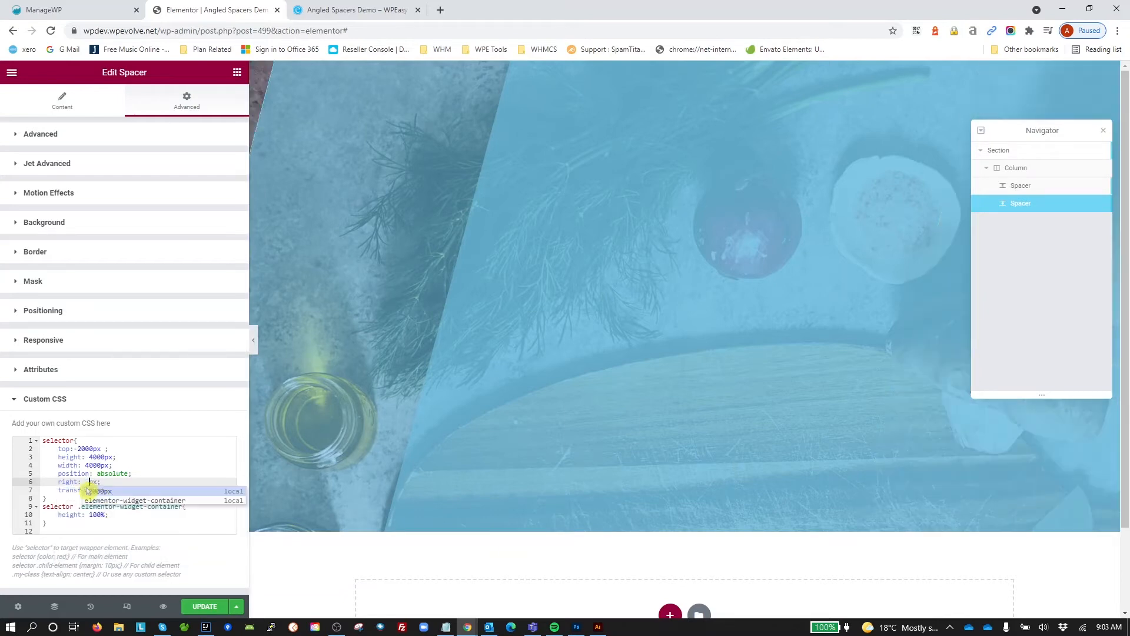
pyautogui.write('-3000')
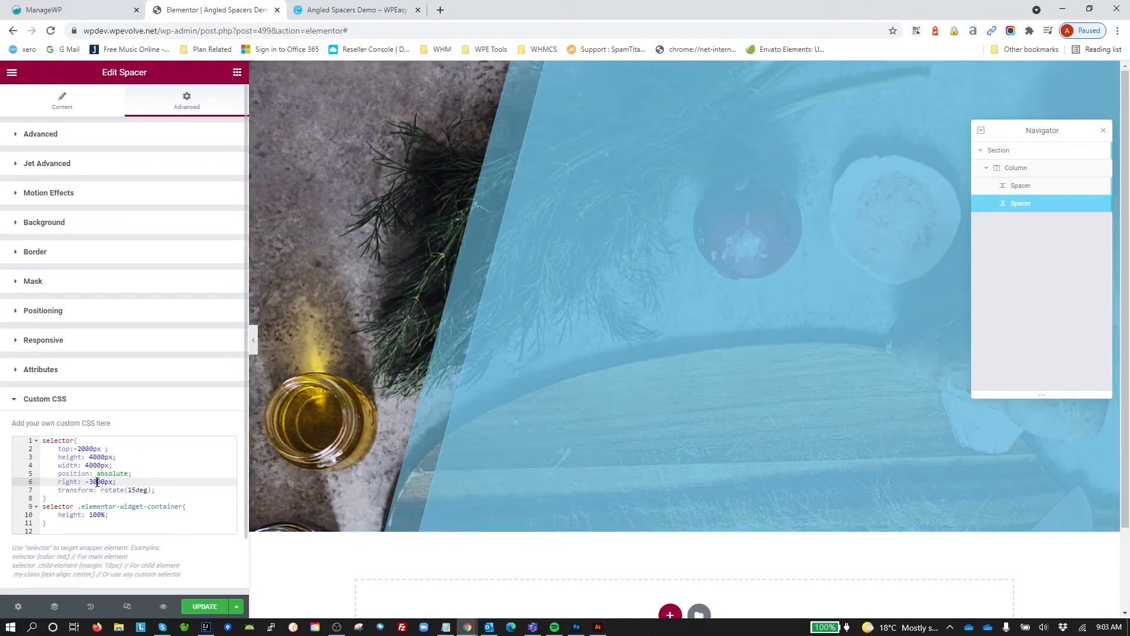
pyautogui.press('Delete')
pyautogui.write('5')
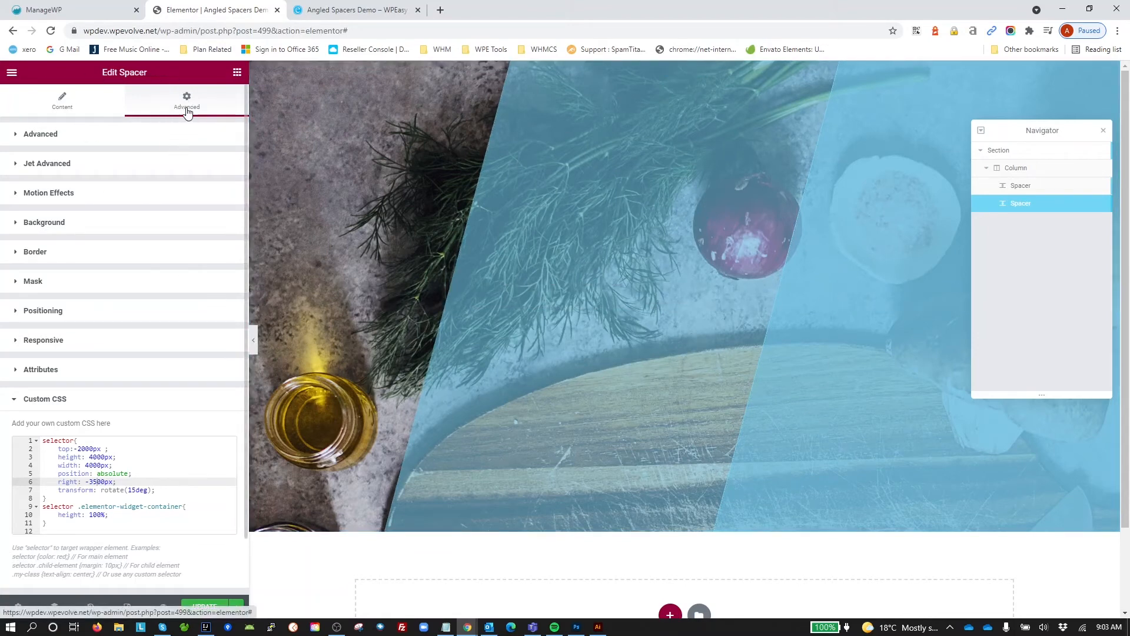
# Change the duplicated spacer's background to the green global colour.
pyautogui.click(62, 227)
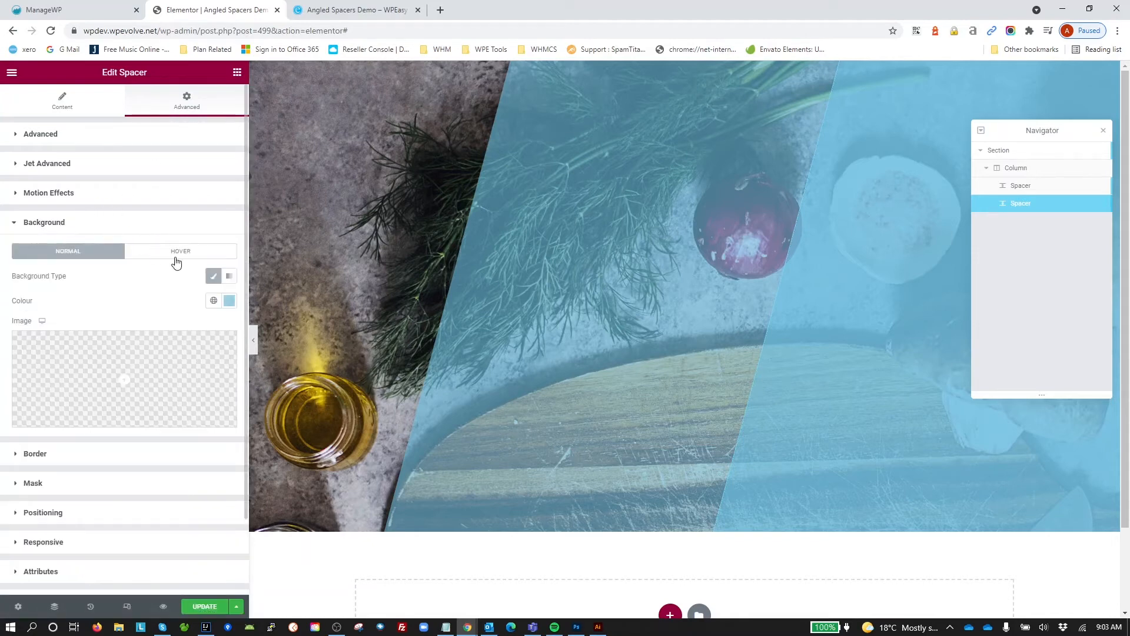
pyautogui.click(213, 300)
pyautogui.click(118, 418)
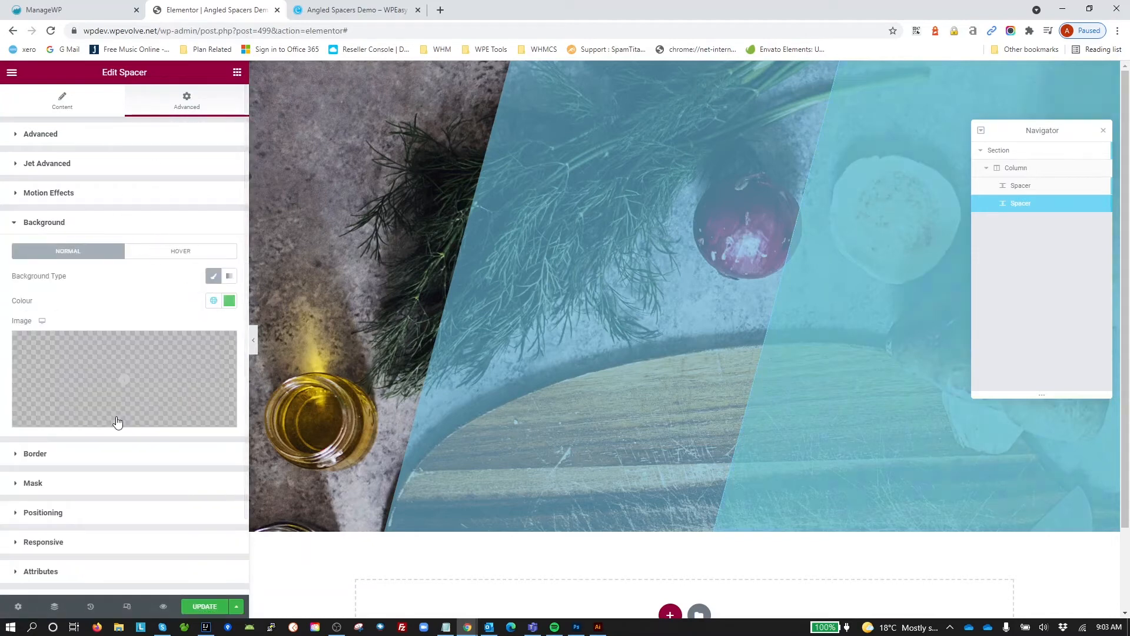
# Update the page and reload the published page to check both angled overlays.
pyautogui.click(201, 608)
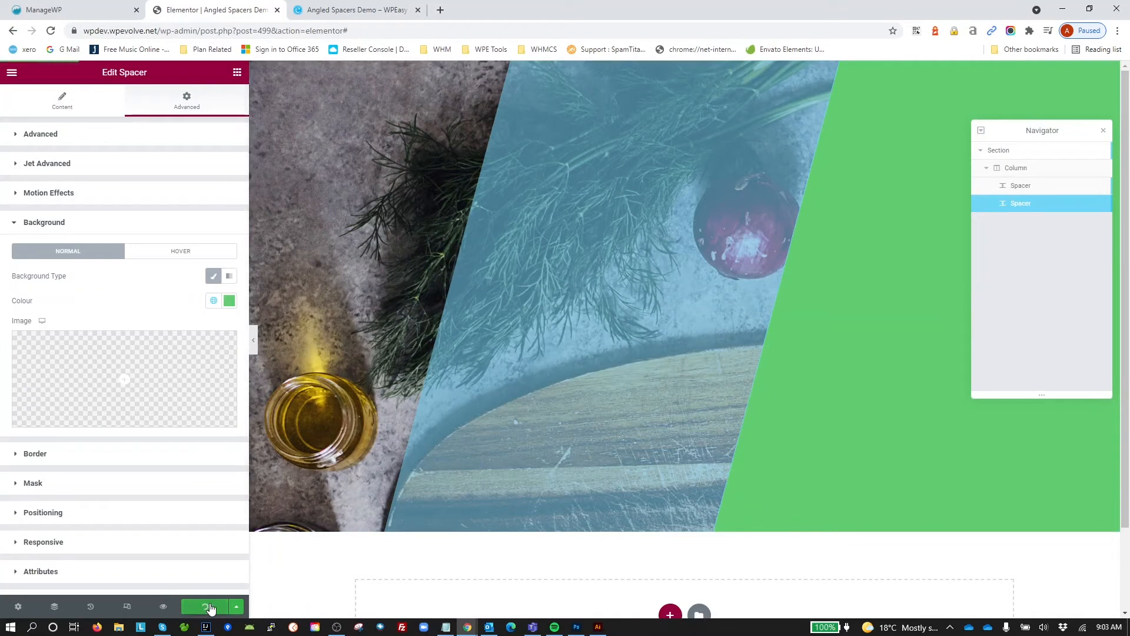
pyautogui.click(361, 12)
pyautogui.press('F5')
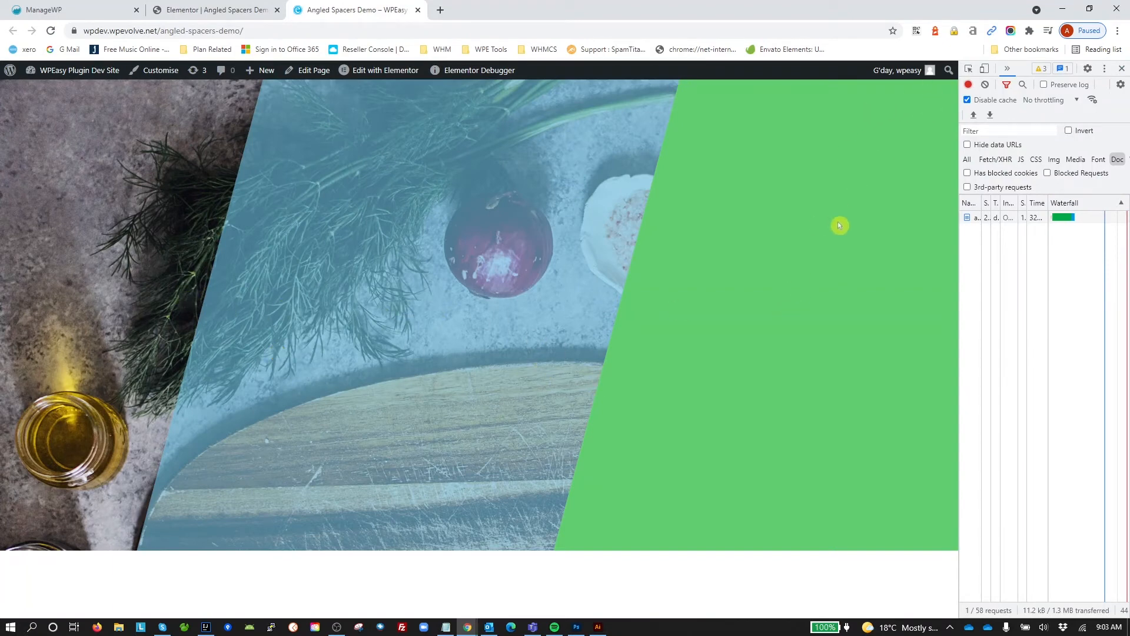
# Check the published page in the responsive device view, narrowing it to a width of 1251 px.
pyautogui.click(985, 70)
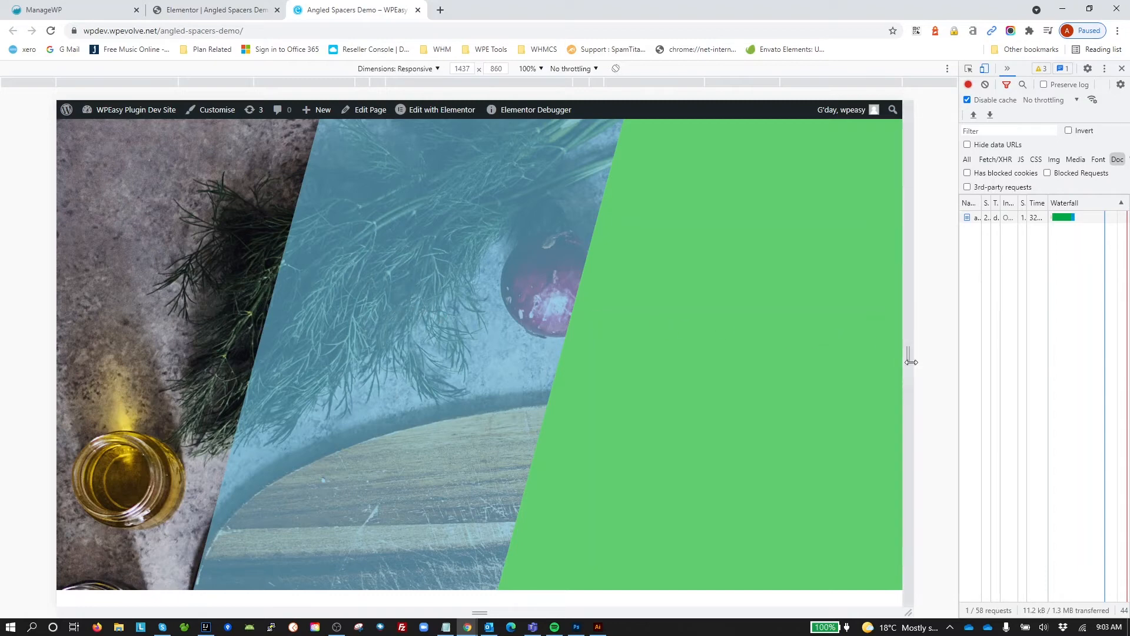
pyautogui.moveTo(908, 353); pyautogui.dragTo(853, 365)
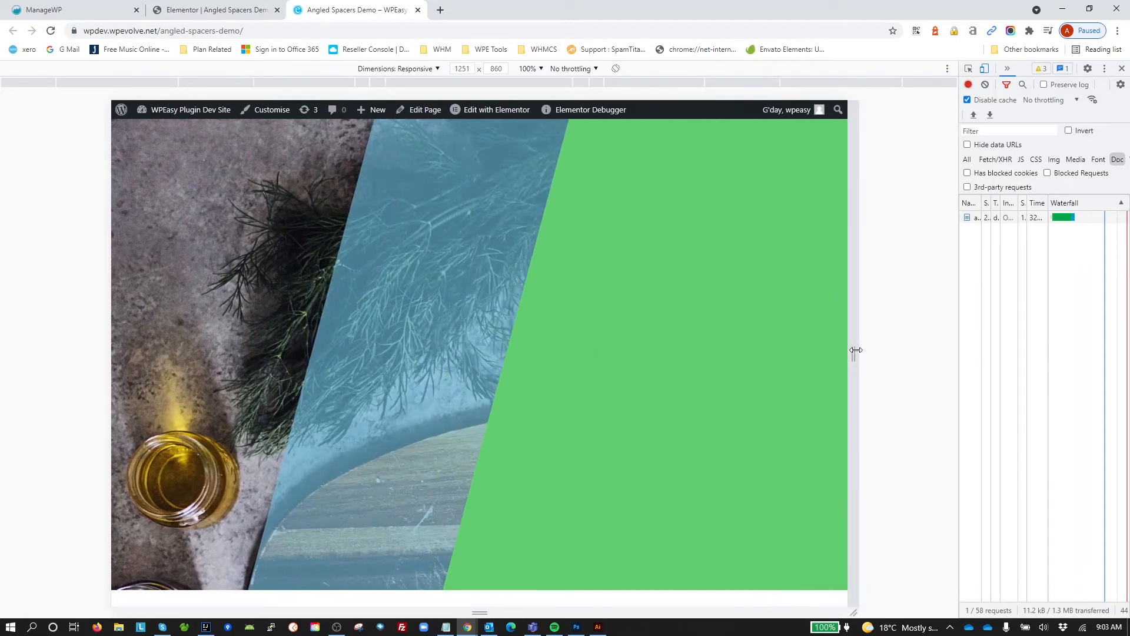
pyautogui.moveTo(855, 350)
pyautogui.mouseDown()
pyautogui.moveTo(903, 348)
pyautogui.moveTo(726, 353)
pyautogui.moveTo(855, 352)
pyautogui.mouseUp()
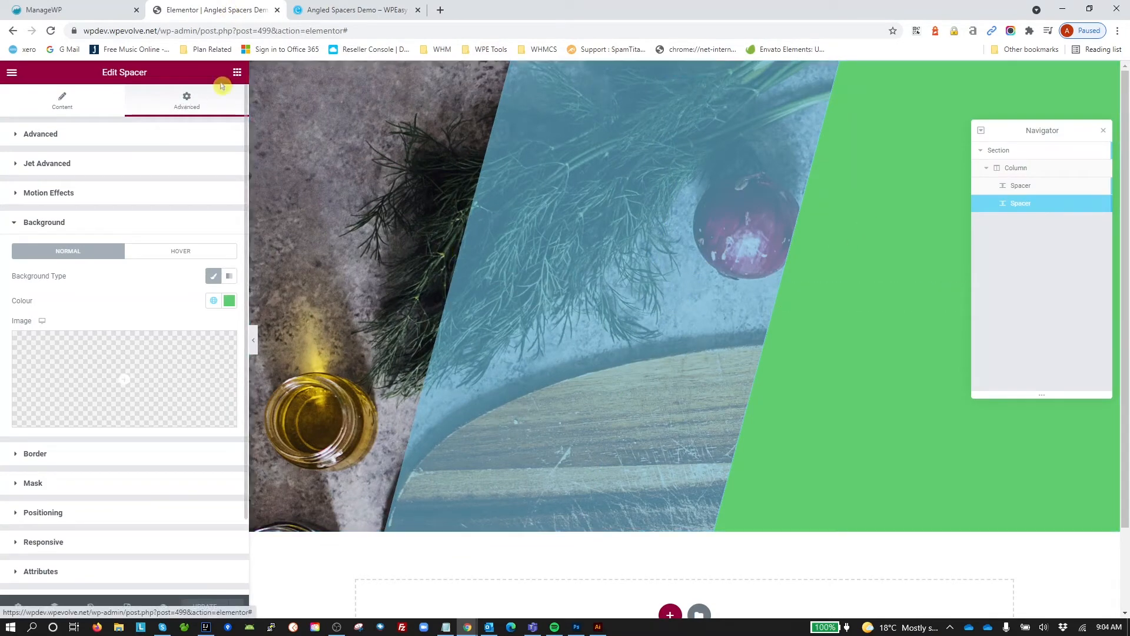
# Return to the editor, add a Heading widget between the two spacers and align it right.
pyautogui.click(238, 72)
pyautogui.moveTo(202, 182); pyautogui.dragTo(471, 302)
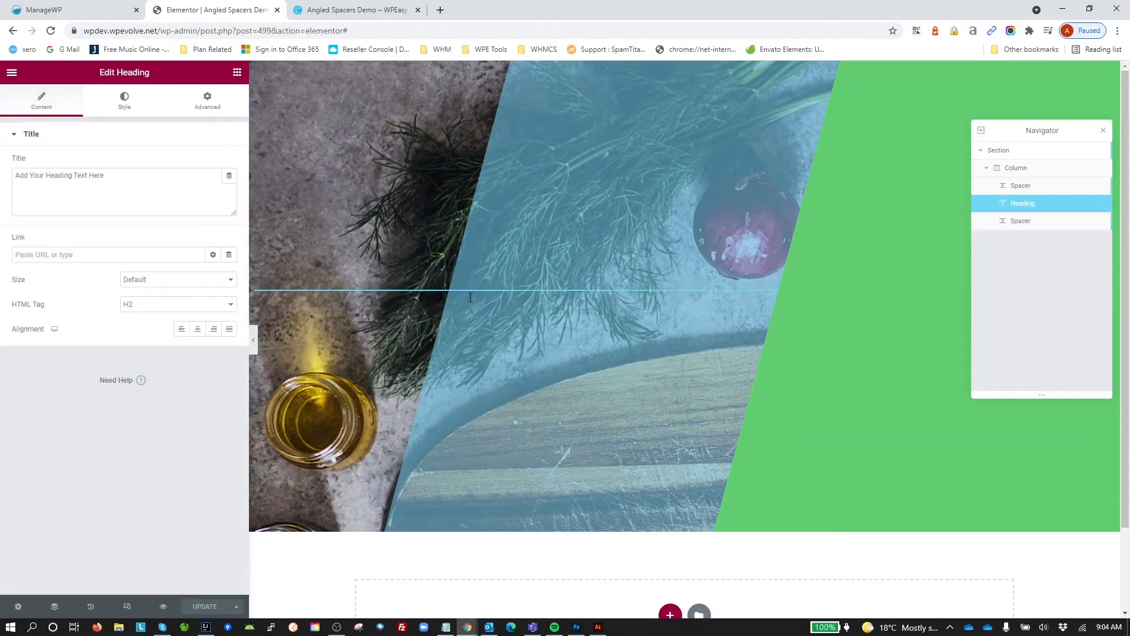
pyautogui.click(214, 329)
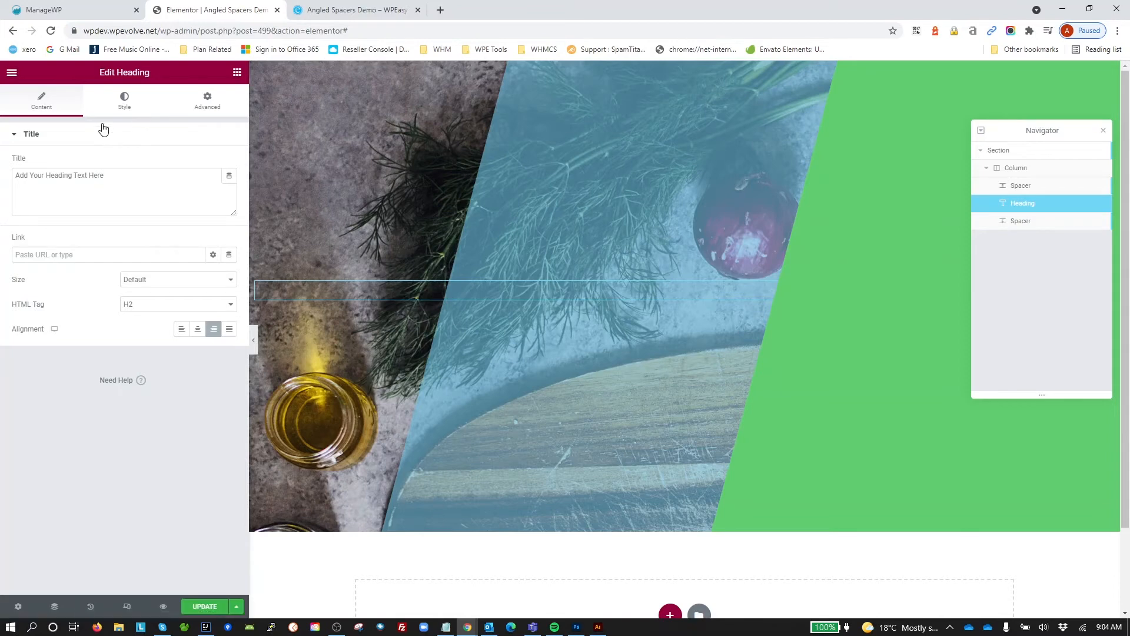
# Set the heading's text colour to white and move the heading below both spacers in the column.
pyautogui.click(126, 101)
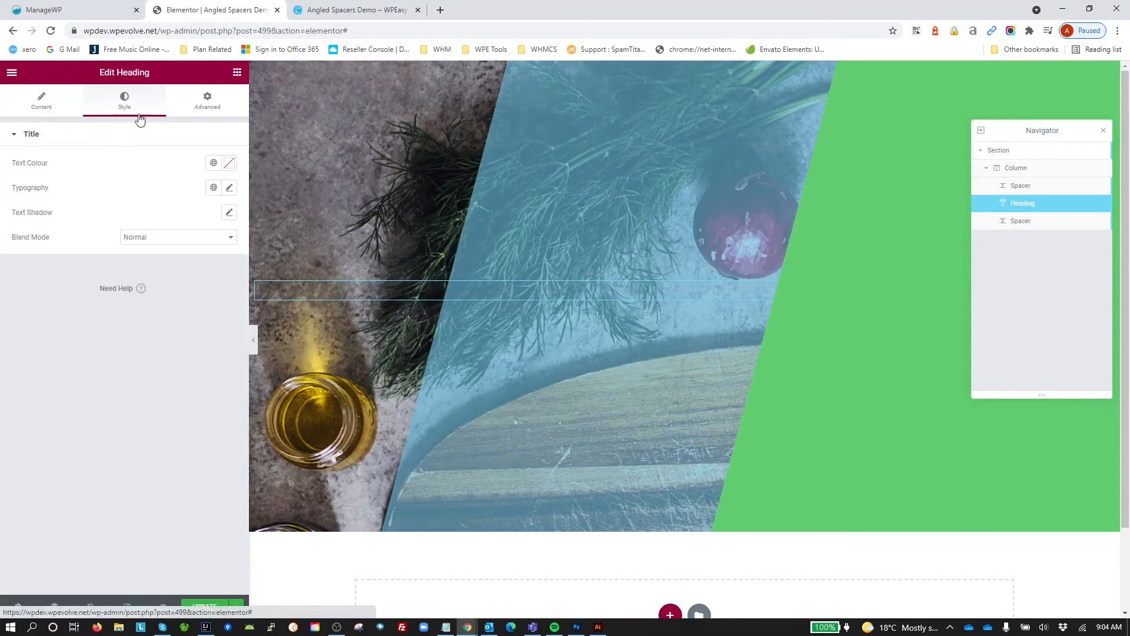
pyautogui.click(214, 162)
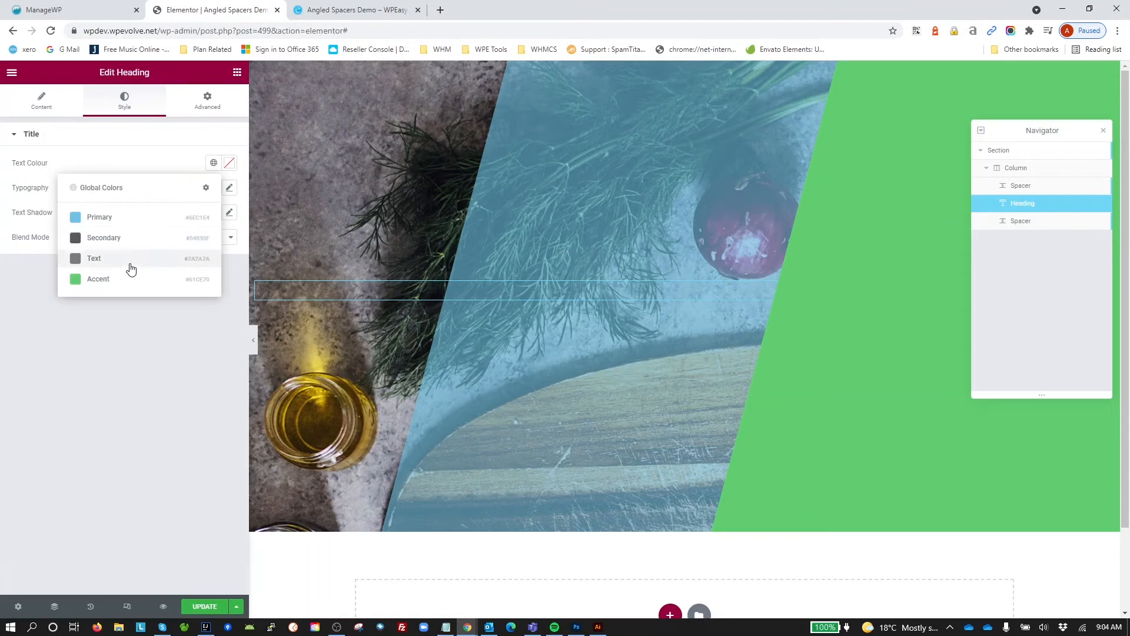
pyautogui.click(229, 166)
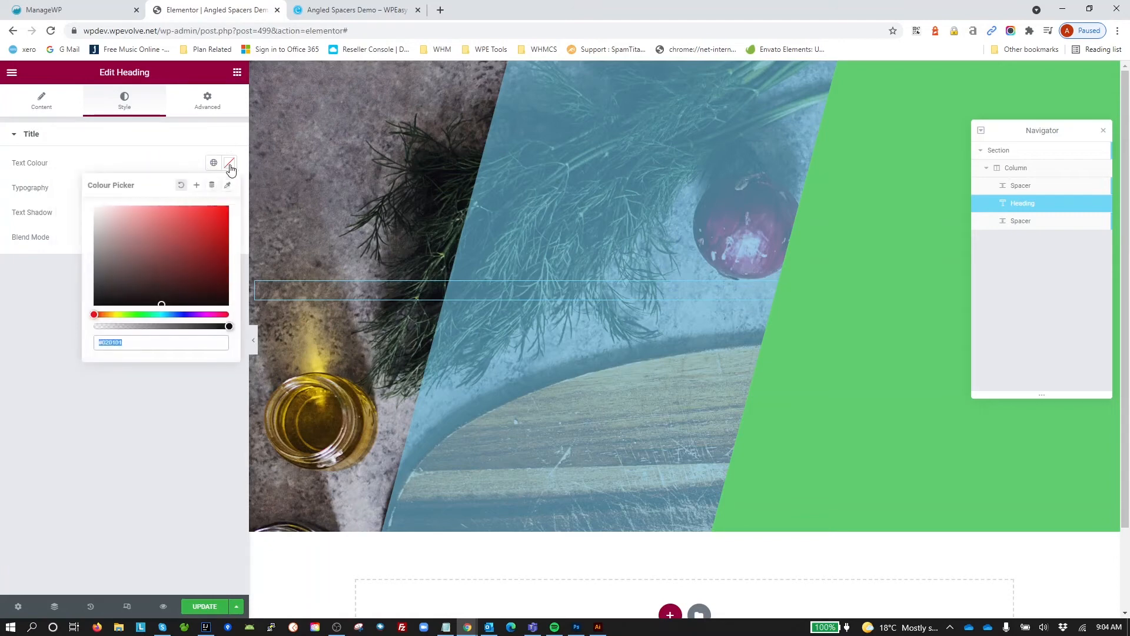
pyautogui.click(53, 410)
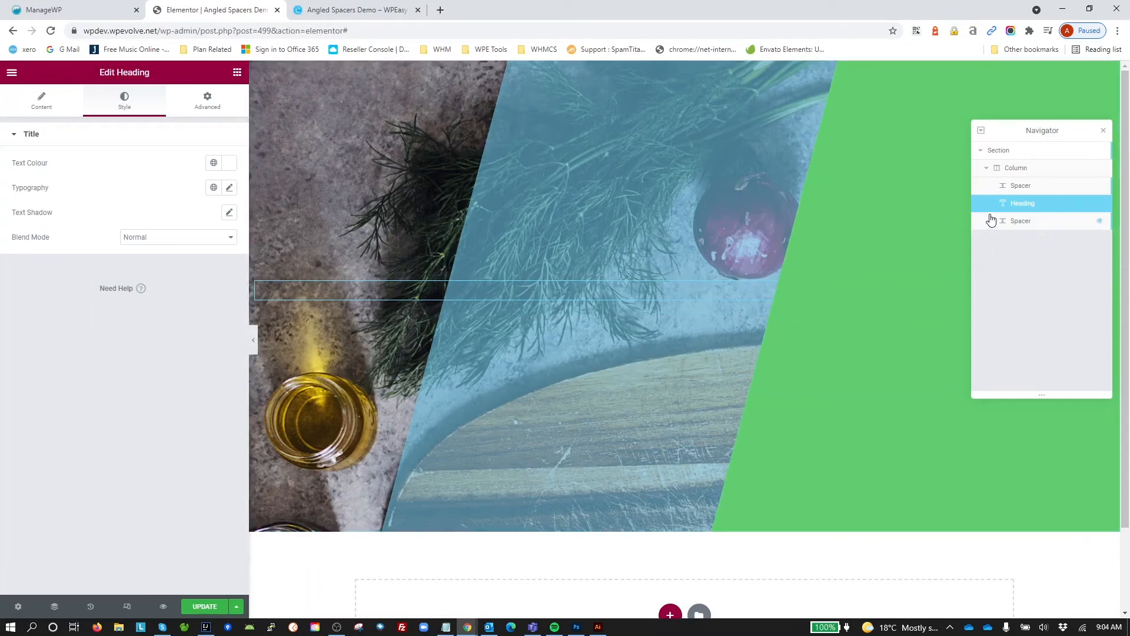
pyautogui.moveTo(1021, 208); pyautogui.dragTo(1023, 235)
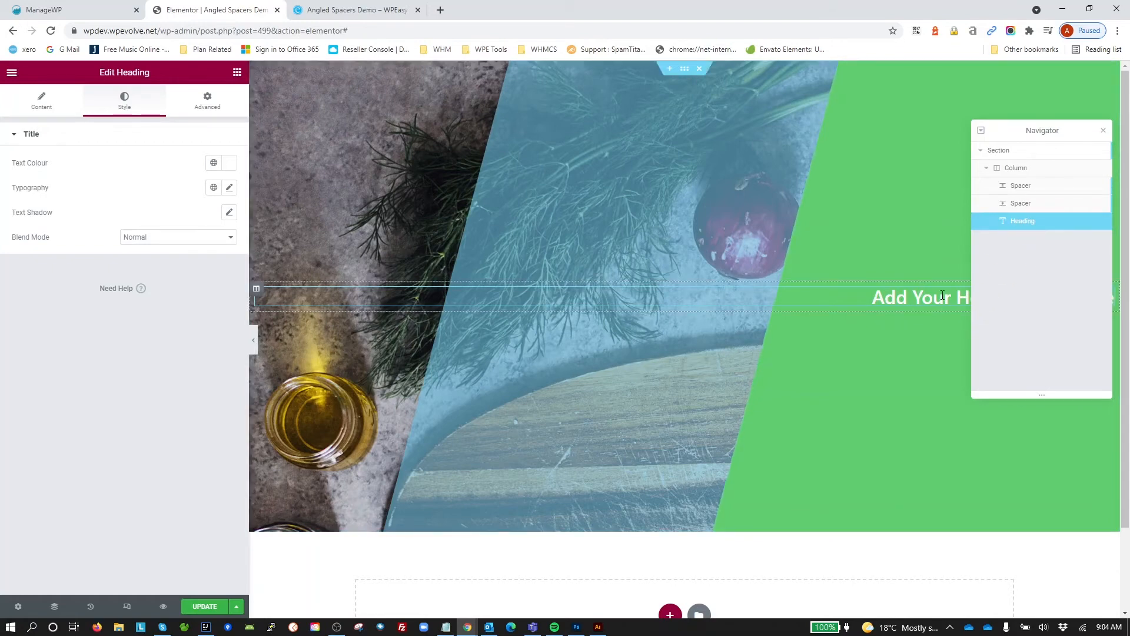
# Apply the Primary global font to the heading and set its size to 38 px.
pyautogui.click(213, 169)
pyautogui.click(212, 169)
pyautogui.click(220, 188)
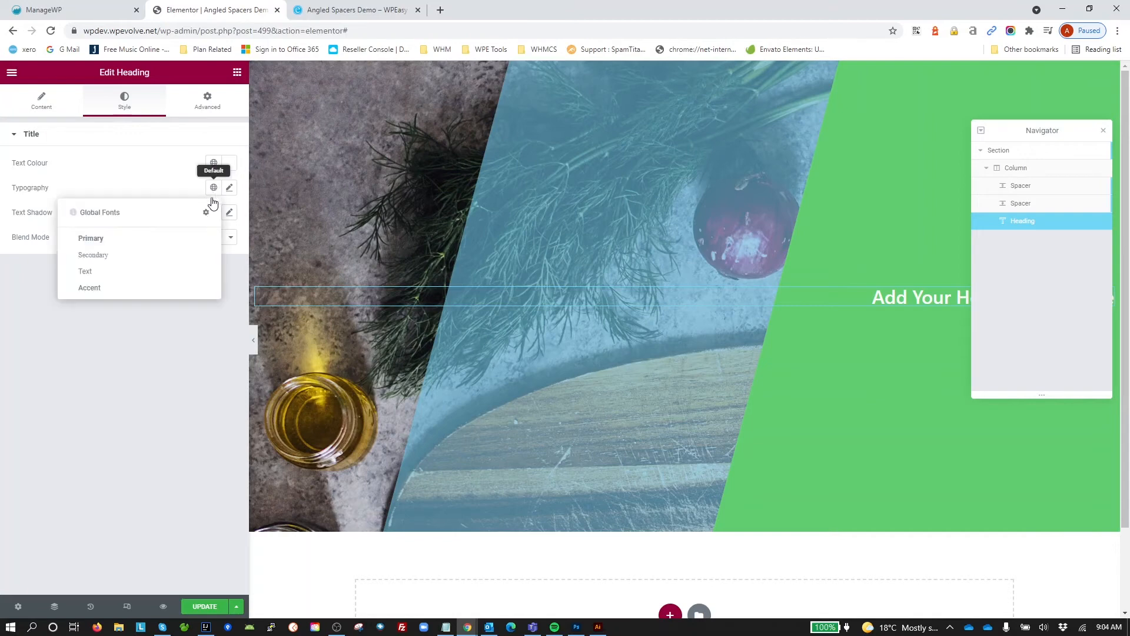
pyautogui.click(147, 239)
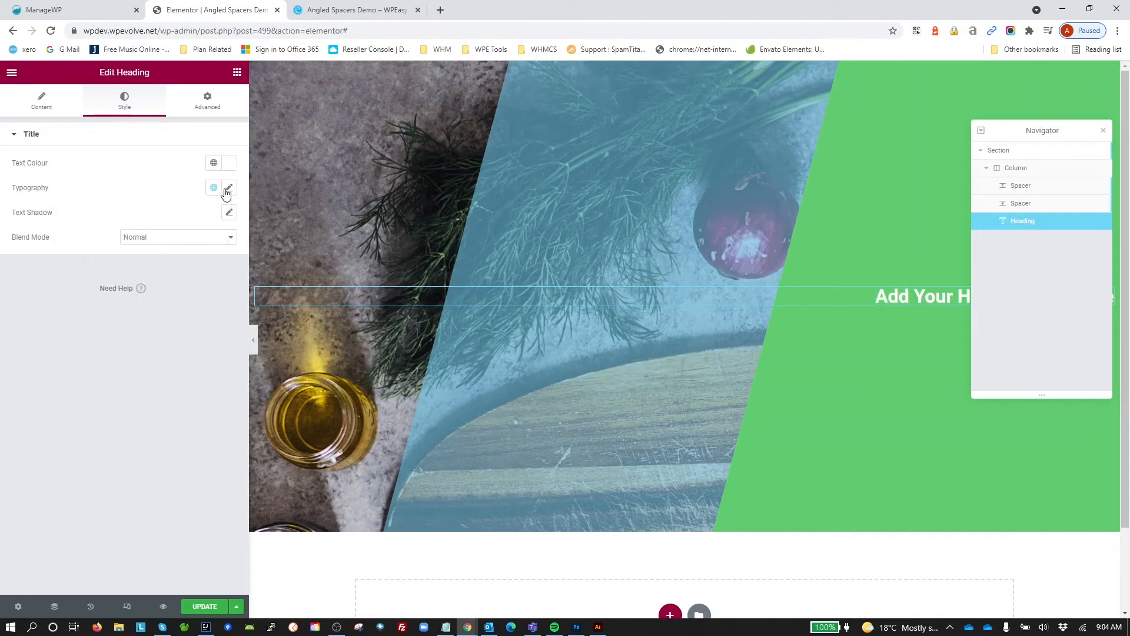
pyautogui.click(227, 188)
pyautogui.moveTo(23, 281); pyautogui.dragTo(53, 284)
pyautogui.click(169, 182)
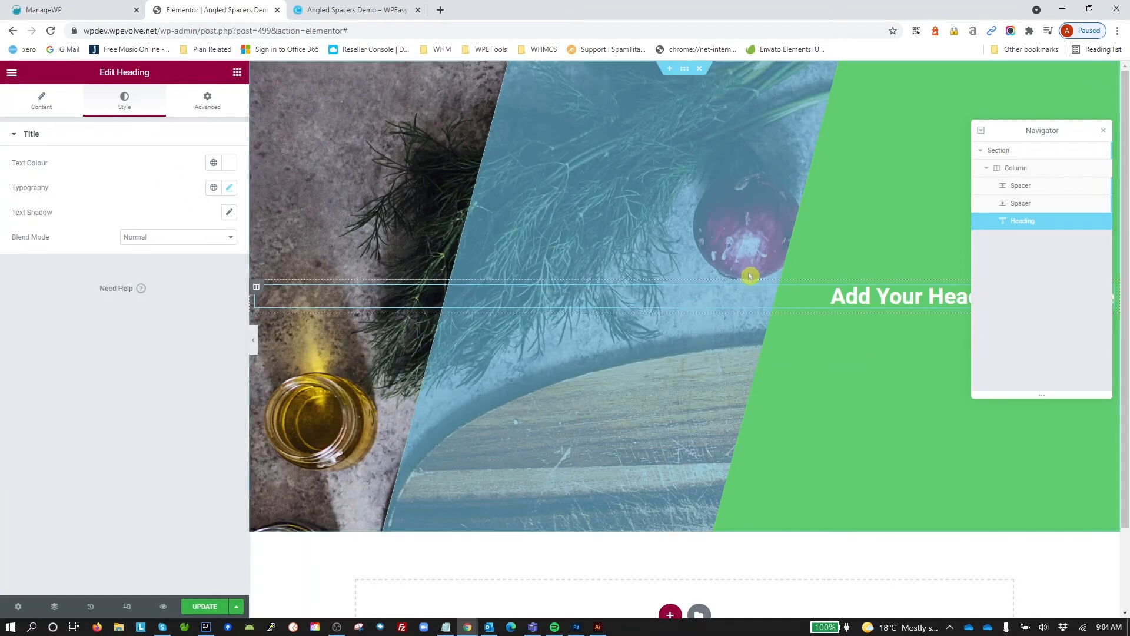
# Duplicate the heading and set the copy's HTML tag to H3.
pyautogui.rightClick(1014, 222)
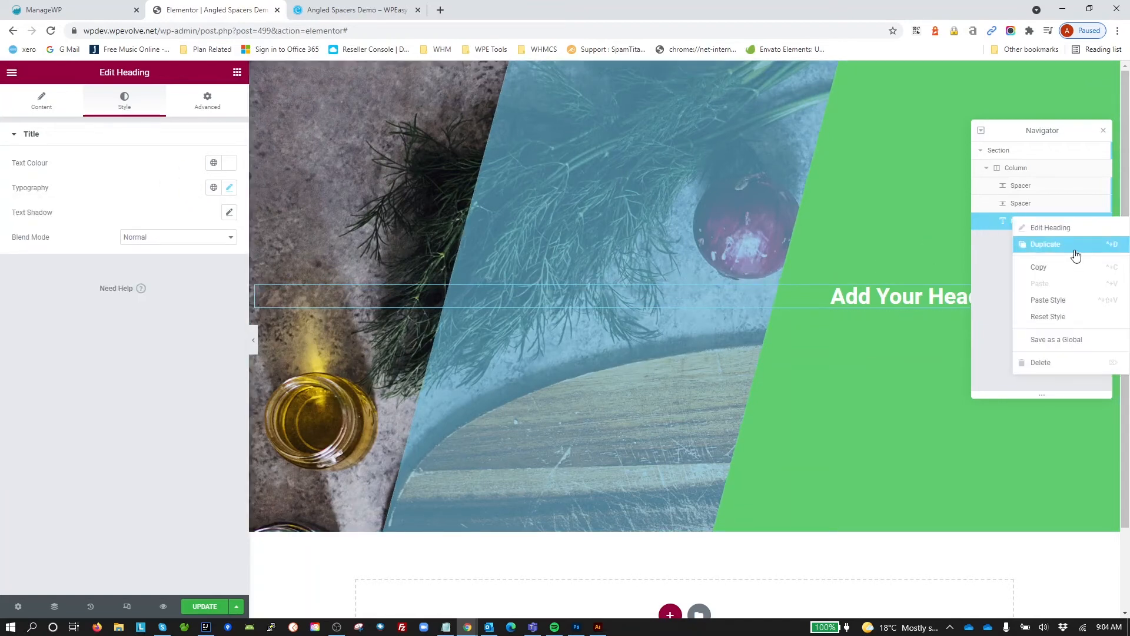
pyautogui.click(1075, 254)
pyautogui.click(181, 304)
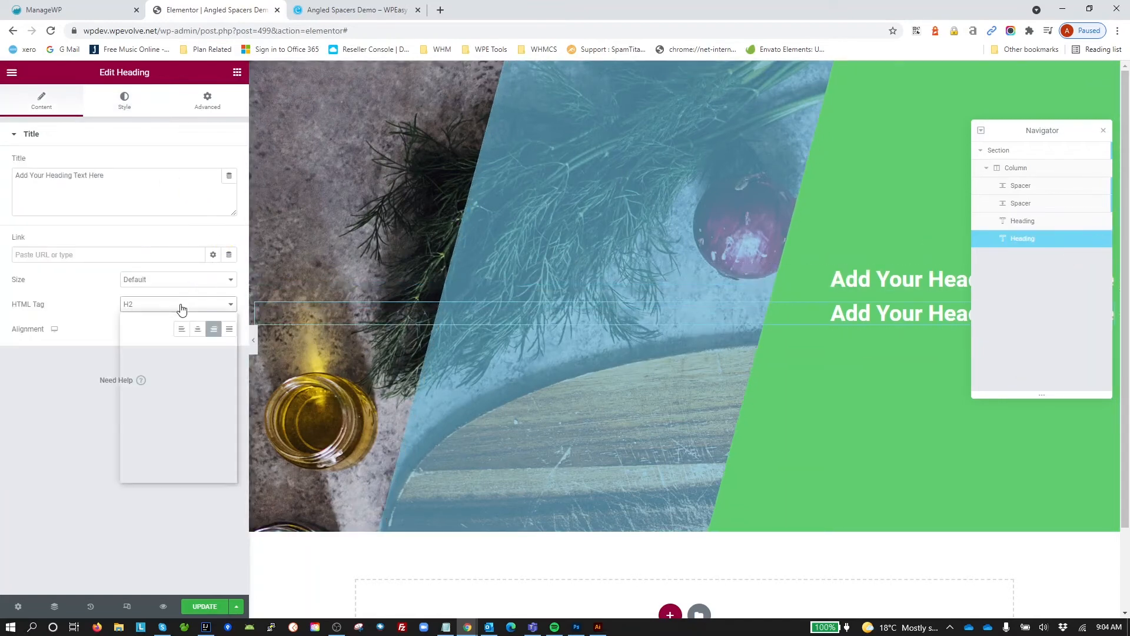
pyautogui.click(161, 354)
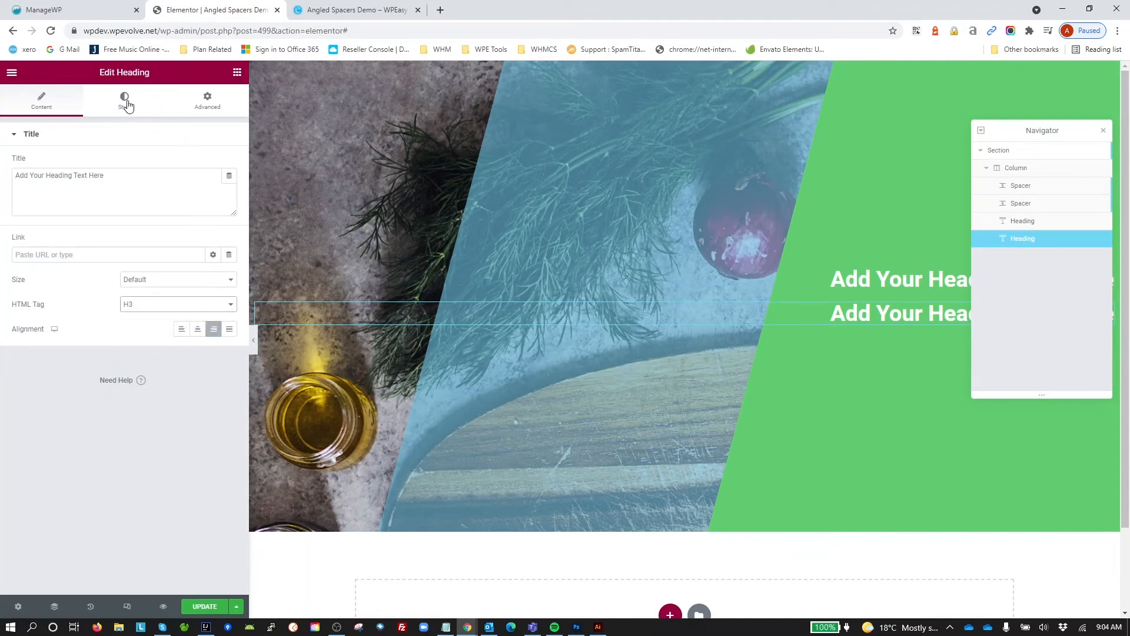
# Reduce the duplicated heading's font size to 29 px.
pyautogui.click(126, 104)
pyautogui.click(229, 187)
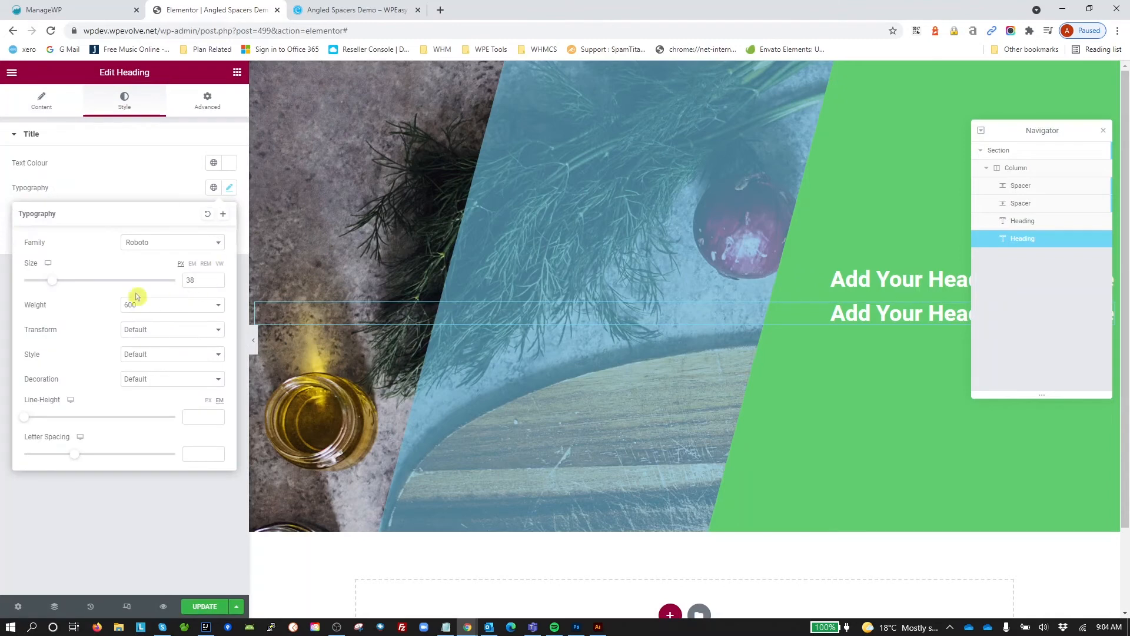
pyautogui.moveTo(49, 281); pyautogui.dragTo(43, 283)
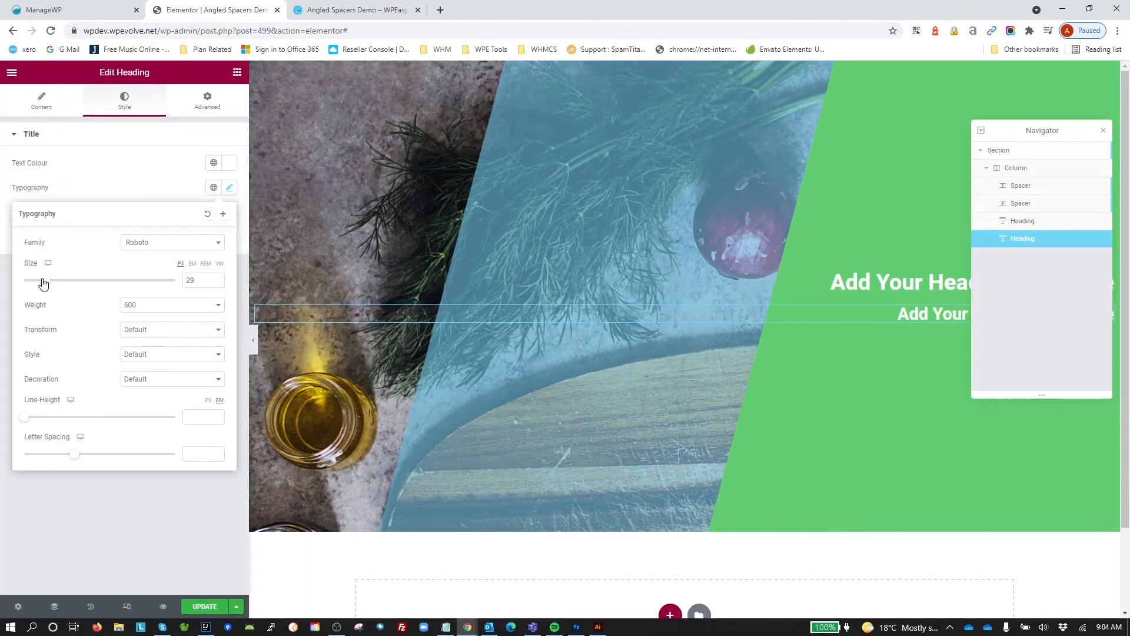
pyautogui.click(182, 533)
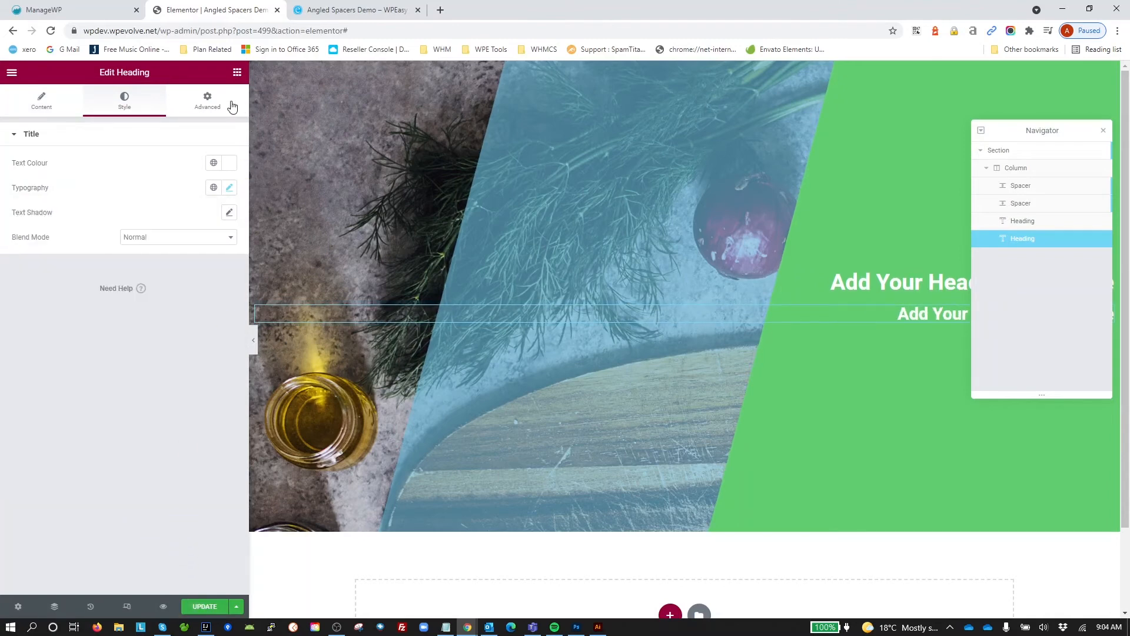
# Add a Button widget below the two headings and align it right.
pyautogui.click(214, 106)
pyautogui.click(237, 75)
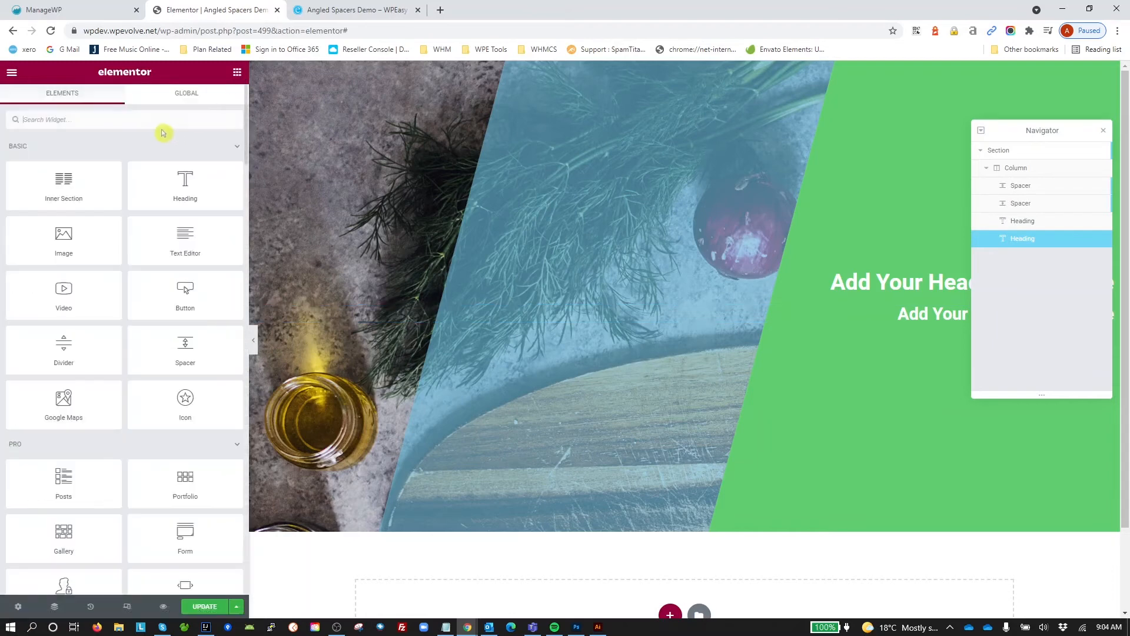
pyautogui.write('but')
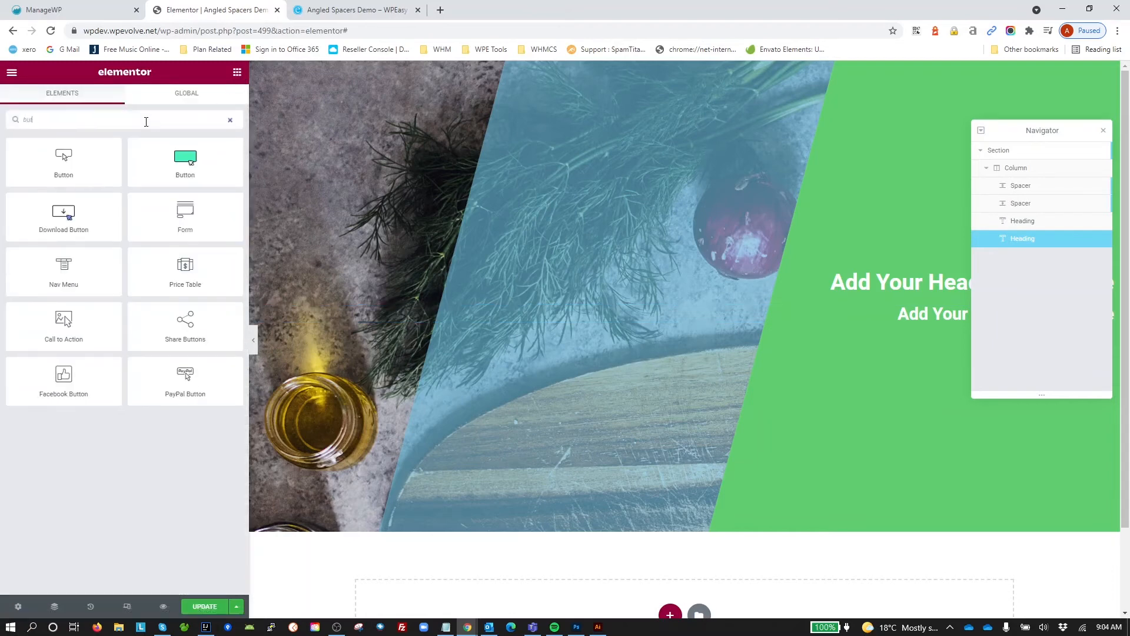
pyautogui.moveTo(90, 163); pyautogui.dragTo(758, 314)
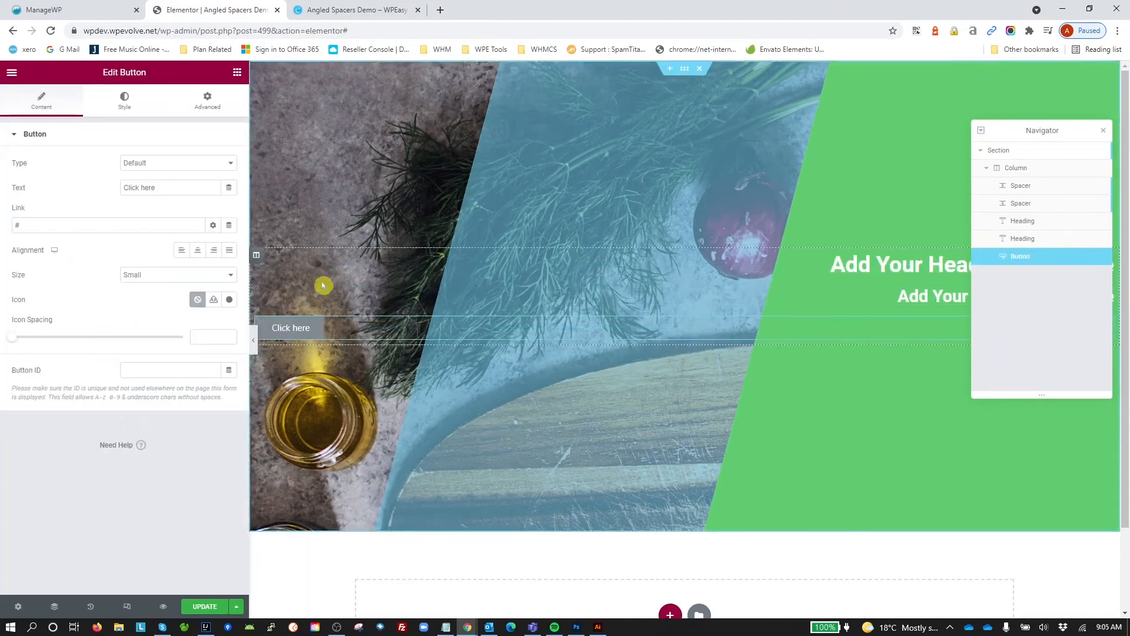
pyautogui.click(214, 253)
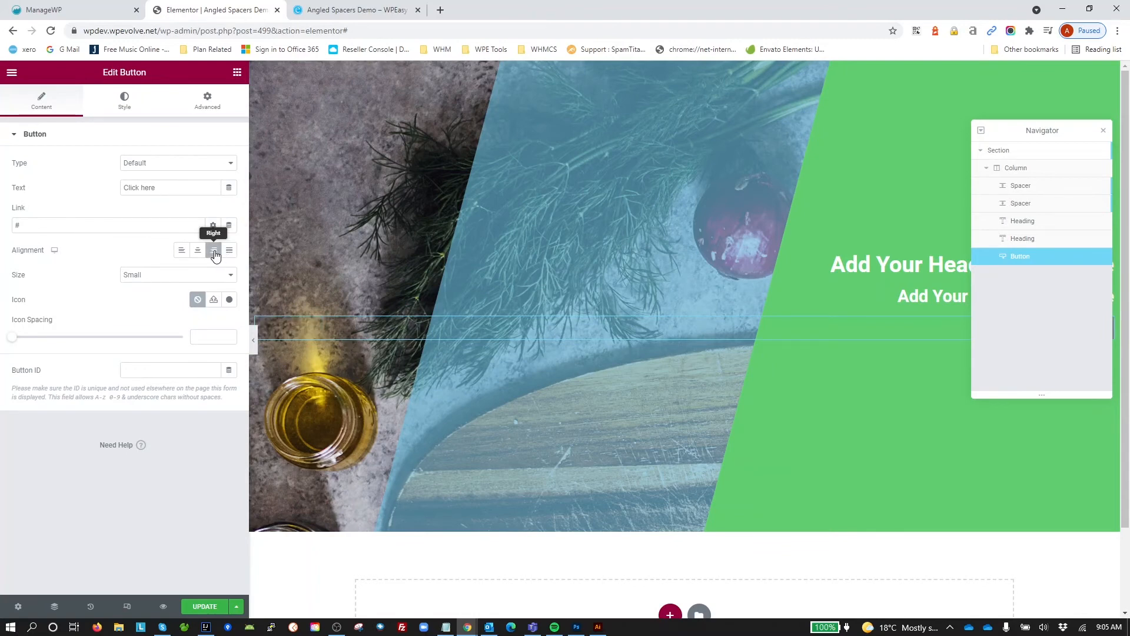
# Update the page and check the published version, narrowing the responsive view to 985 px and widening it to 1143 px.
pyautogui.click(205, 609)
pyautogui.click(331, 11)
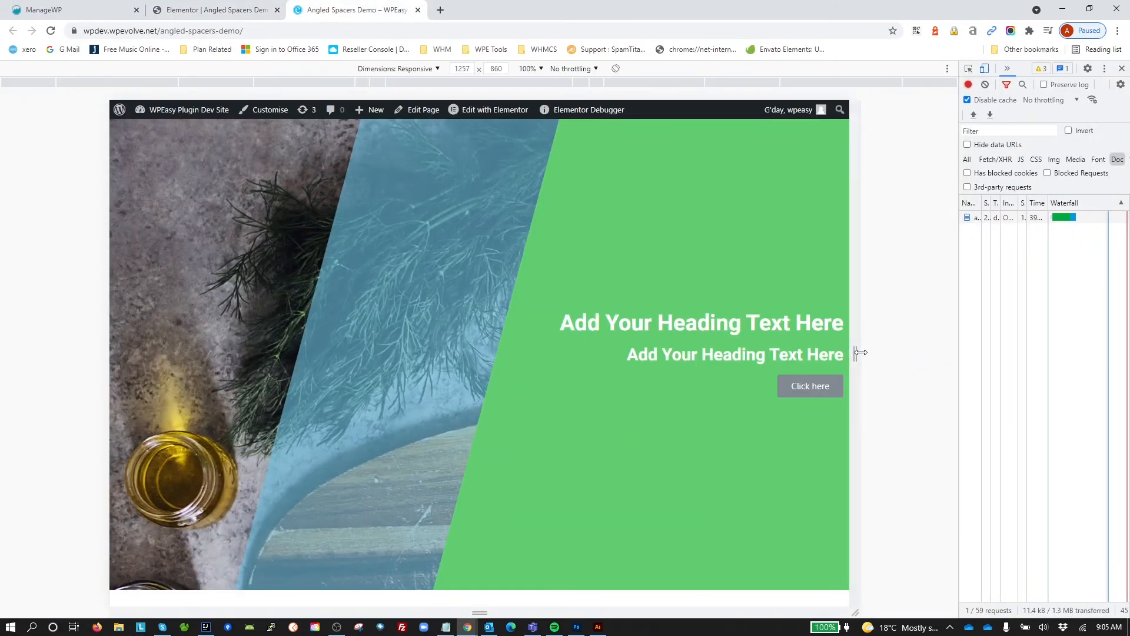
pyautogui.moveTo(855, 354); pyautogui.dragTo(816, 365)
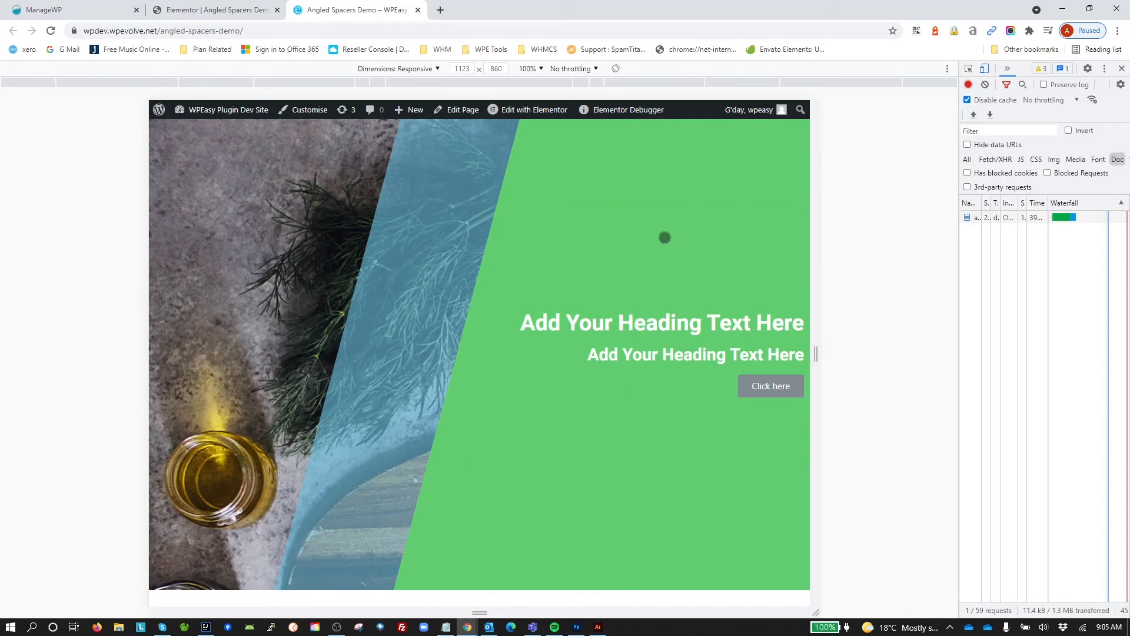
pyautogui.moveTo(817, 359); pyautogui.dragTo(775, 353)
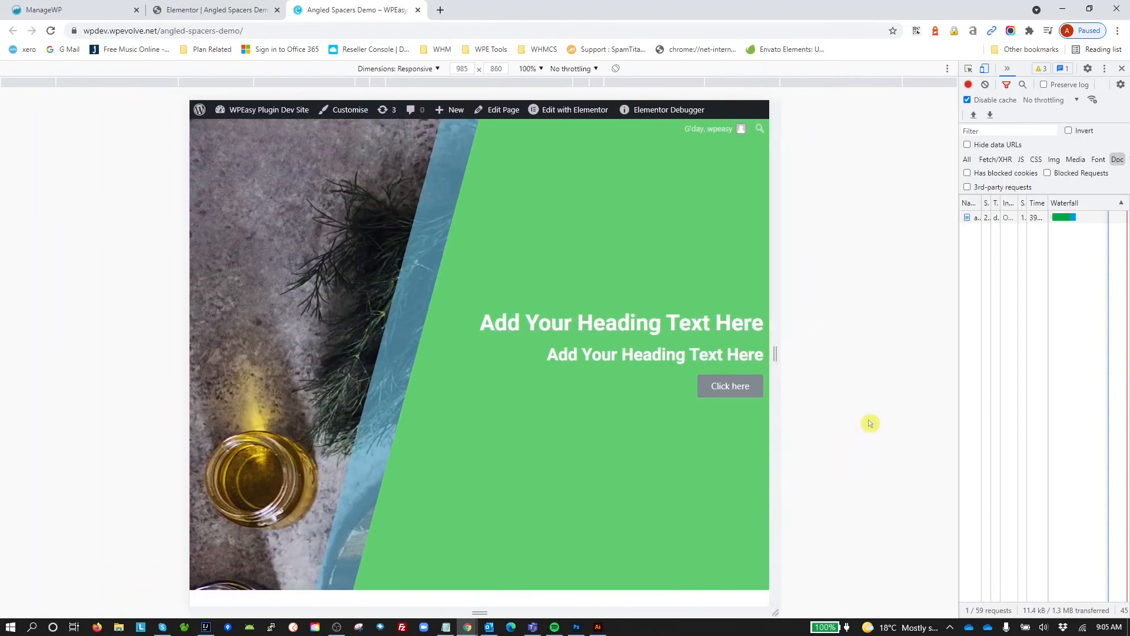
pyautogui.moveTo(775, 354); pyautogui.dragTo(822, 353)
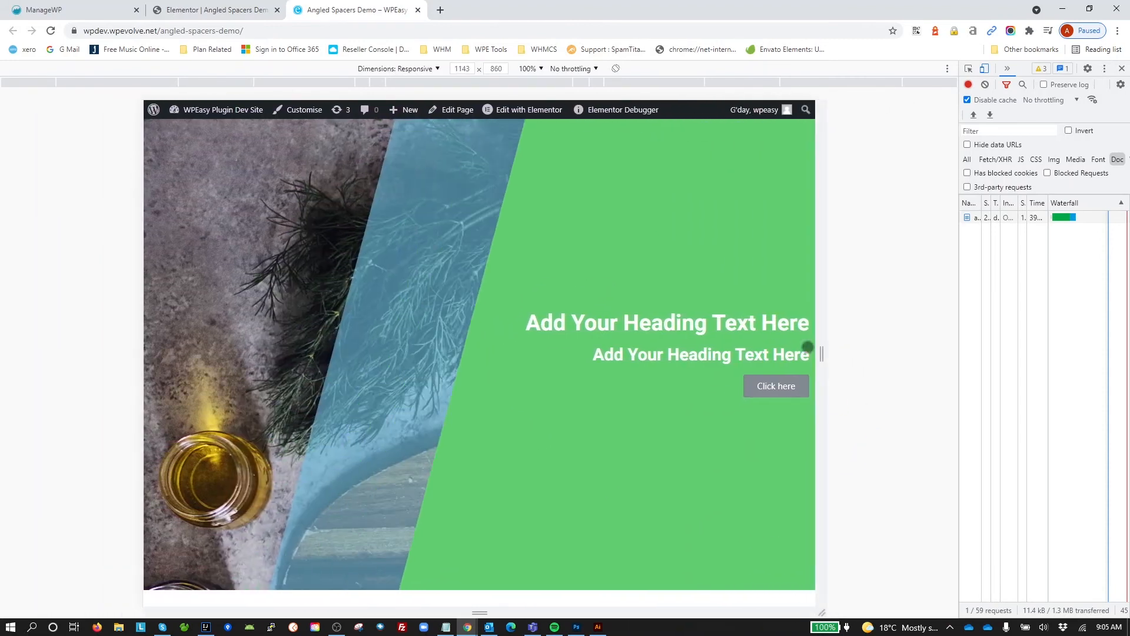
# Return to the editor, unlink the column's padding values and set its right padding to 71 px.
pyautogui.click(197, 9)
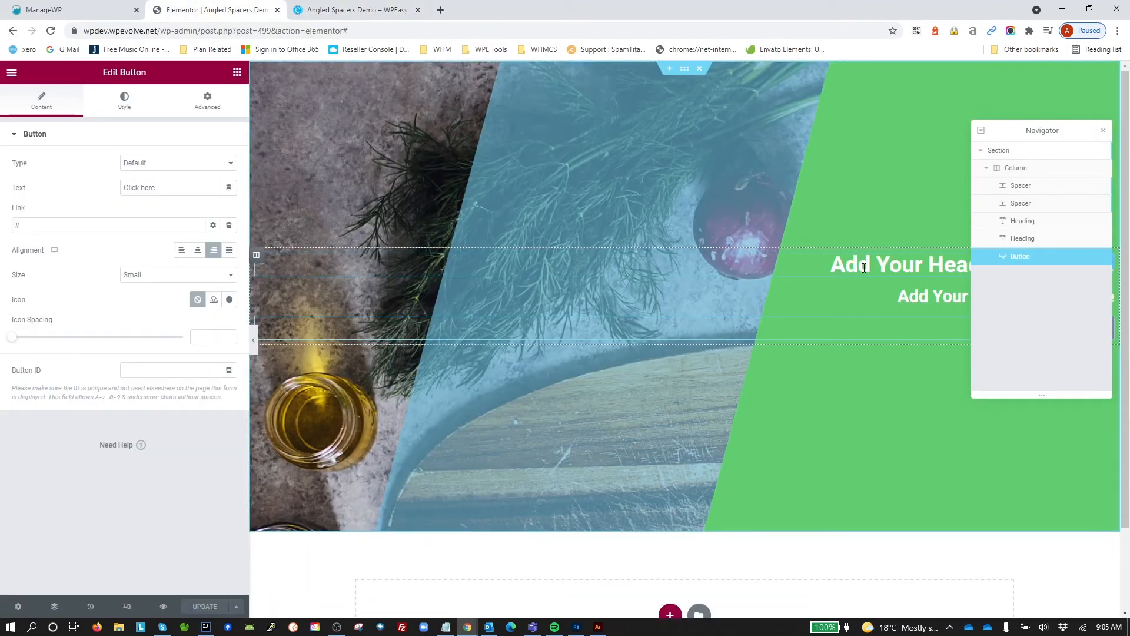
pyautogui.click(258, 257)
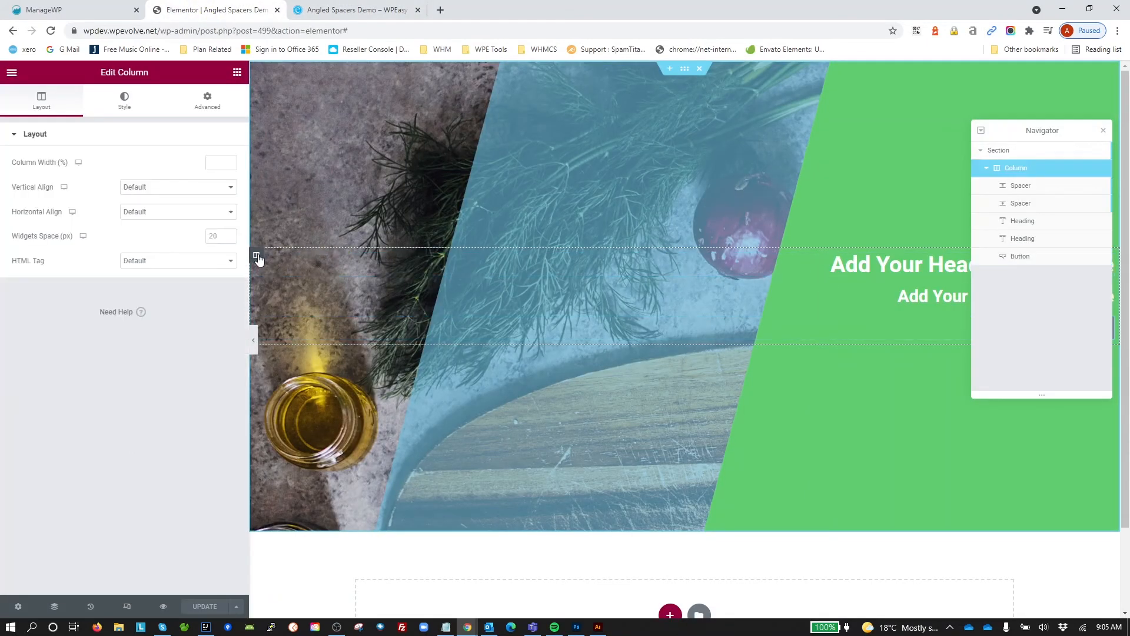
pyautogui.click(207, 104)
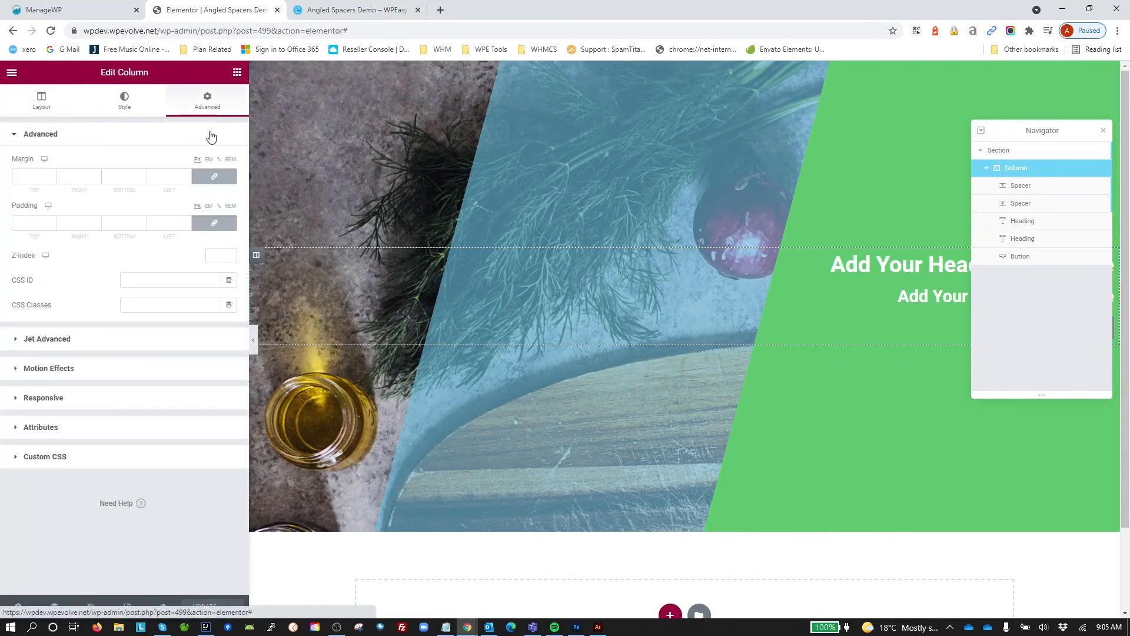
pyautogui.click(216, 224)
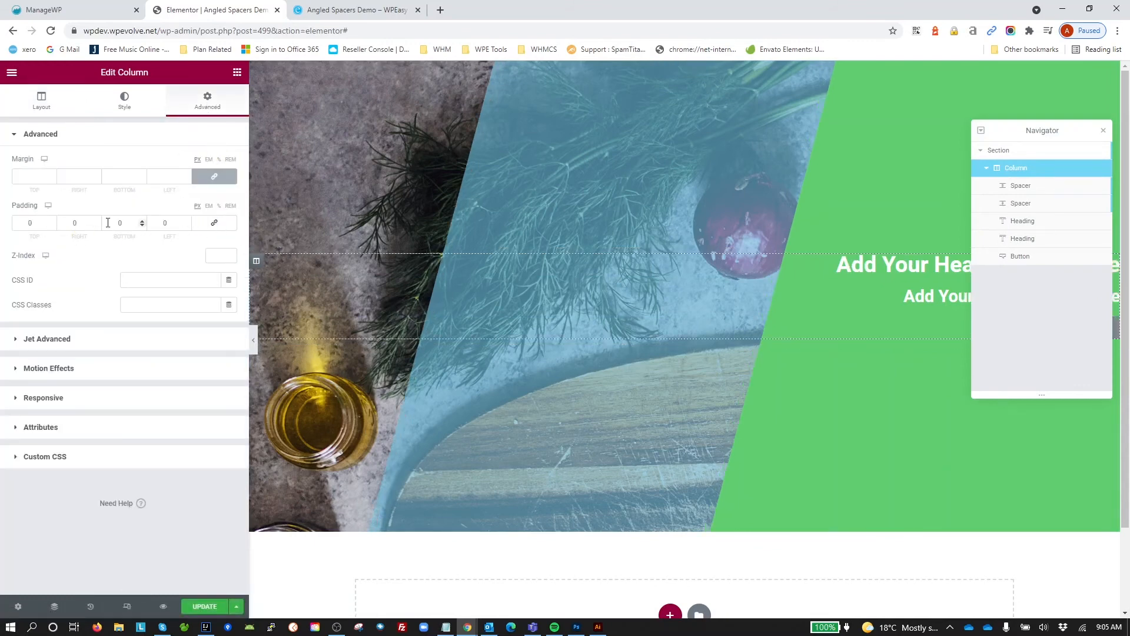
pyautogui.click(98, 221)
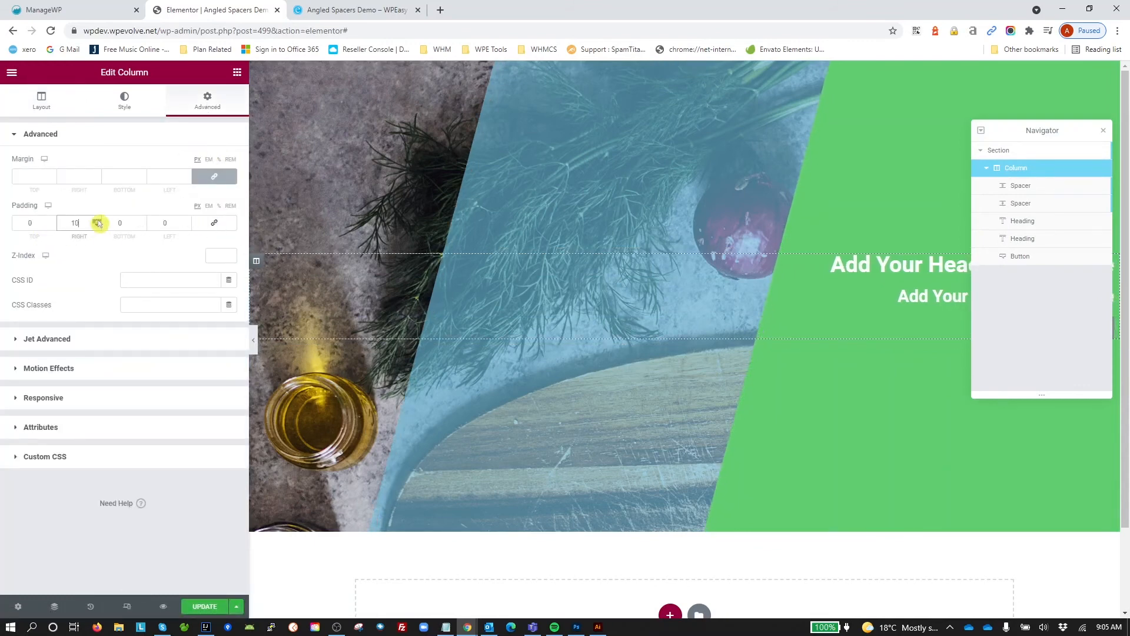
pyautogui.moveTo(97, 223); pyautogui.dragTo(97, 222)
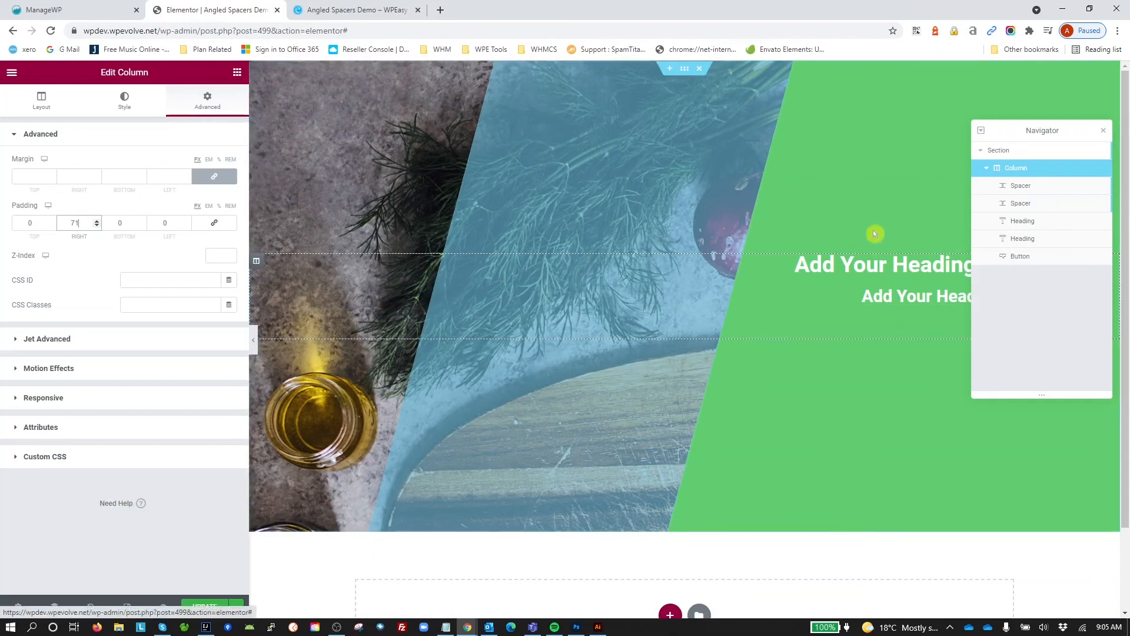
# Rename the second spacer in the column to Green Spacer.
pyautogui.click(1023, 189)
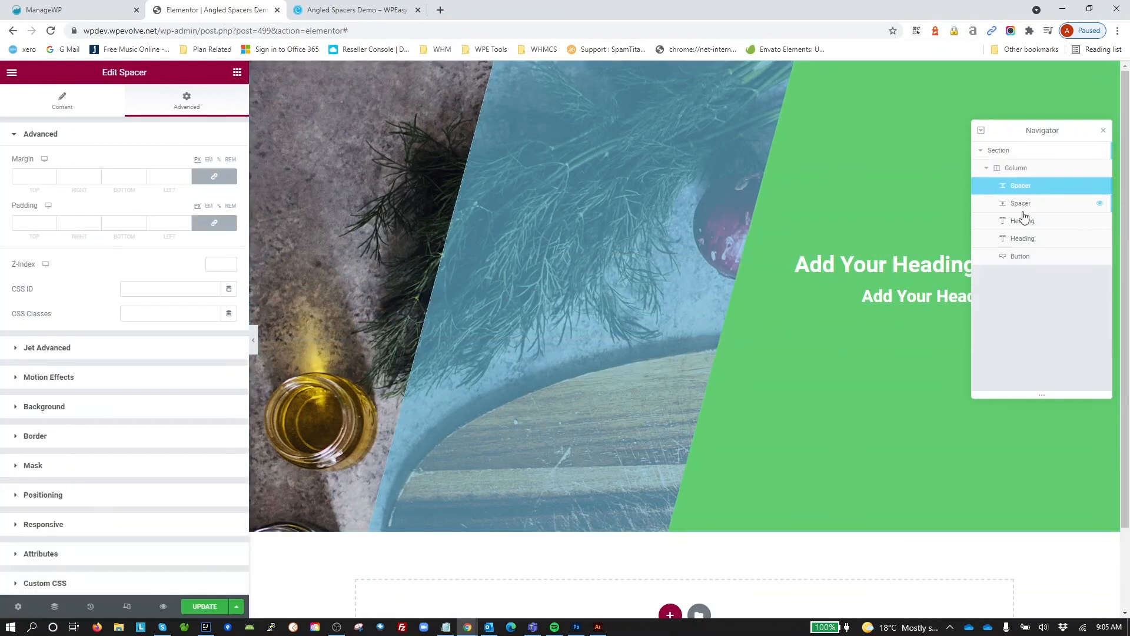
pyautogui.click(1023, 210)
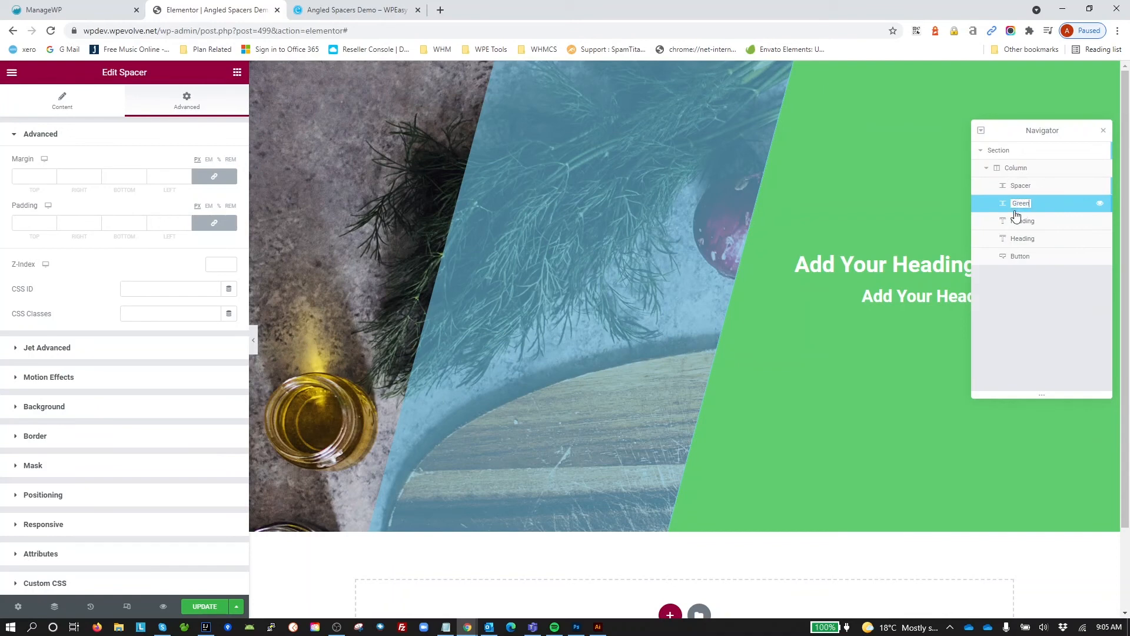
pyautogui.press('Return')
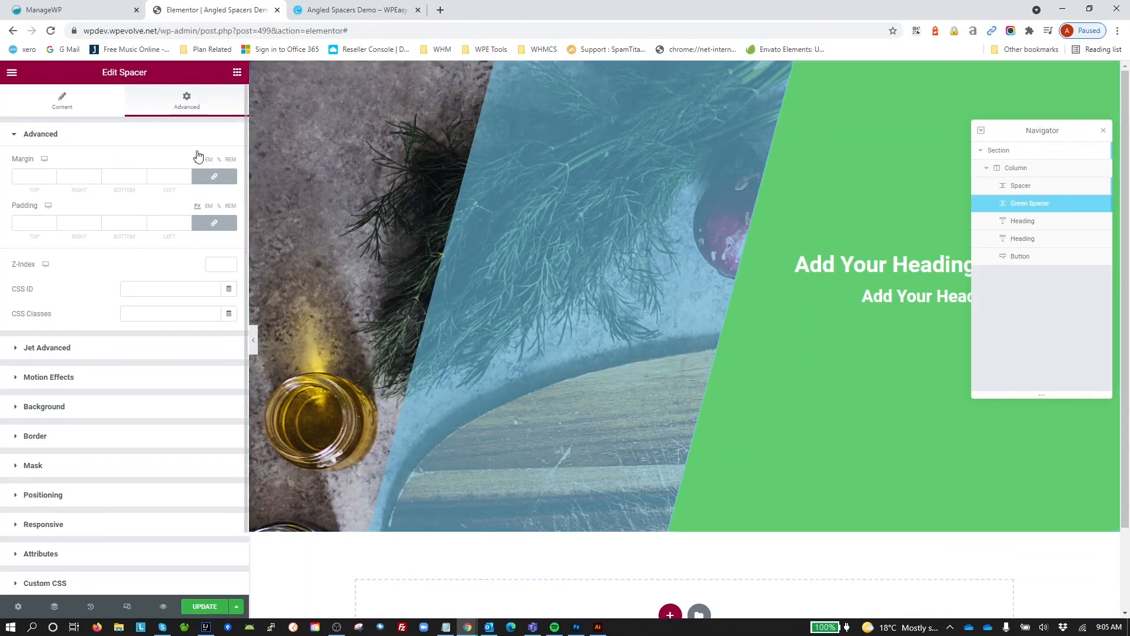
# Change the right offset in the Green Spacer's custom CSS to -3550px.
pyautogui.click(114, 586)
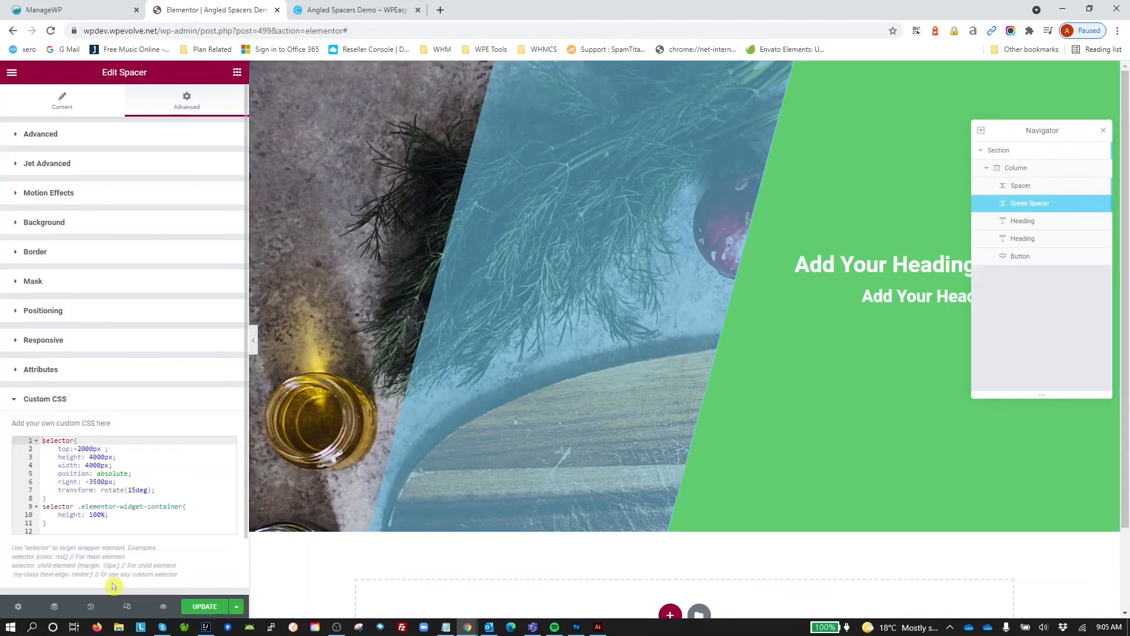
pyautogui.click(98, 481)
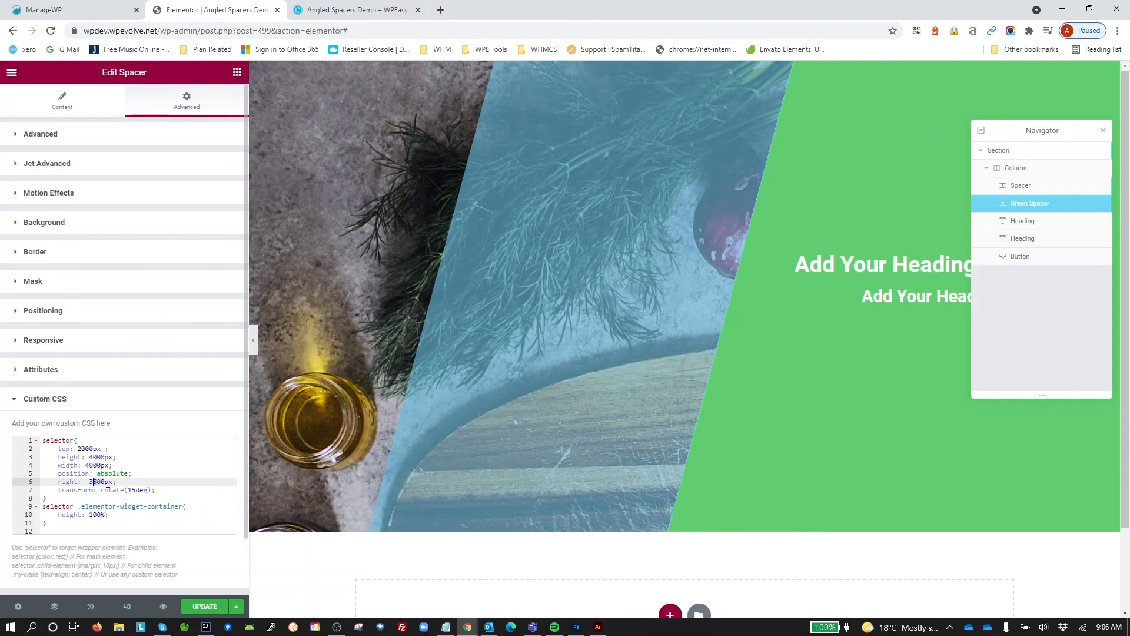
pyautogui.write('370')
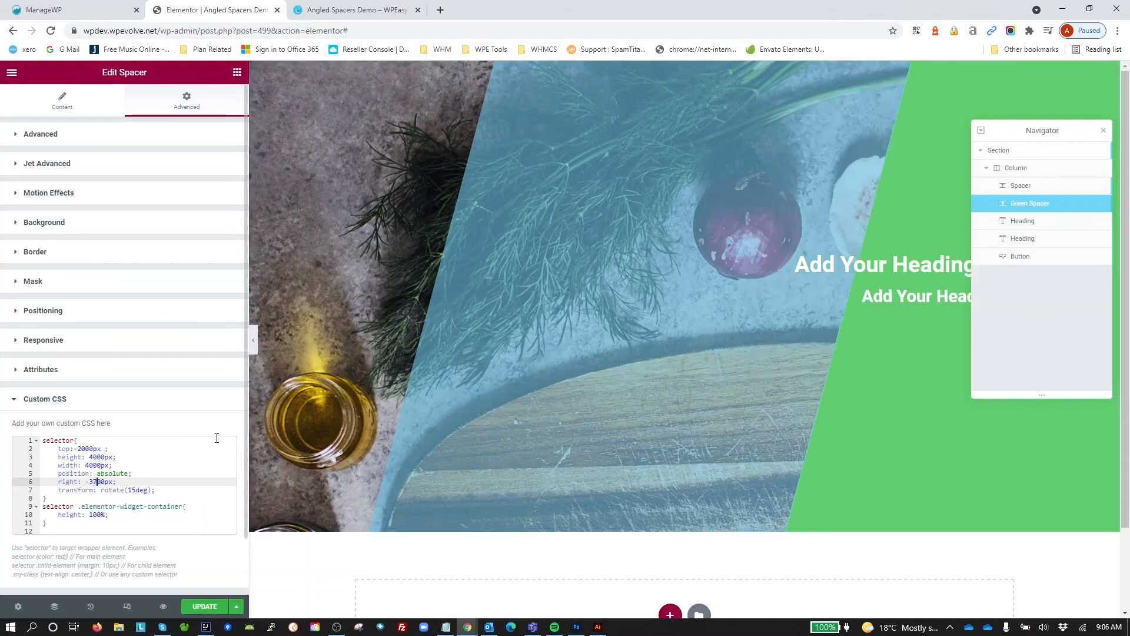
pyautogui.press('BackSpace')
pyautogui.write('6')
pyautogui.press('BackSpace')
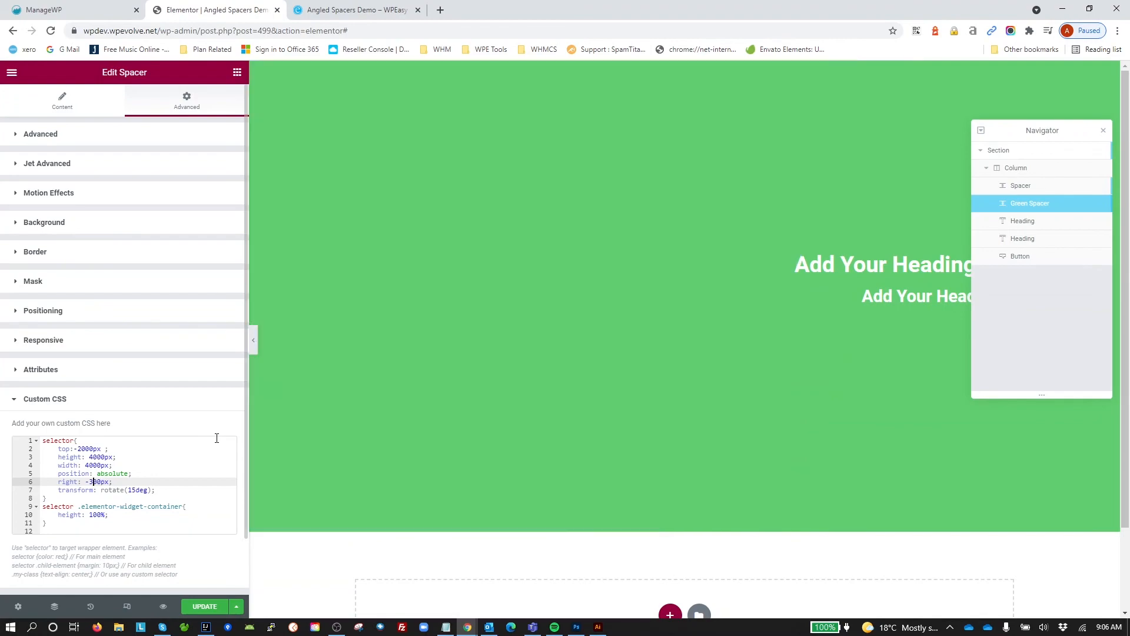
pyautogui.write('55')
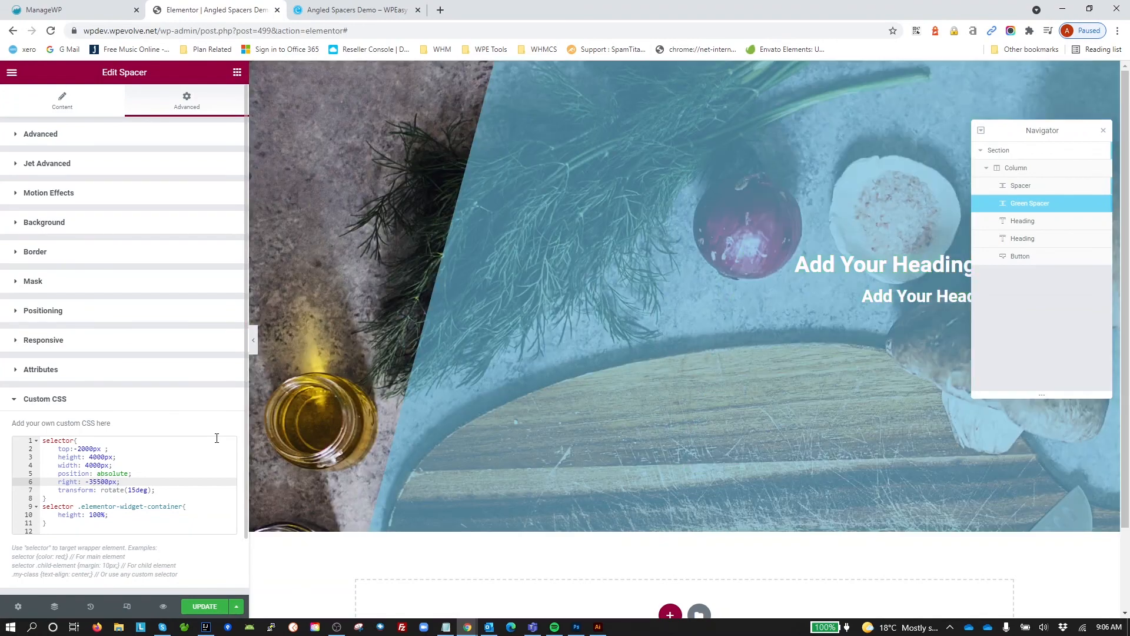
pyautogui.press('Delete')
pyautogui.press('Delete')
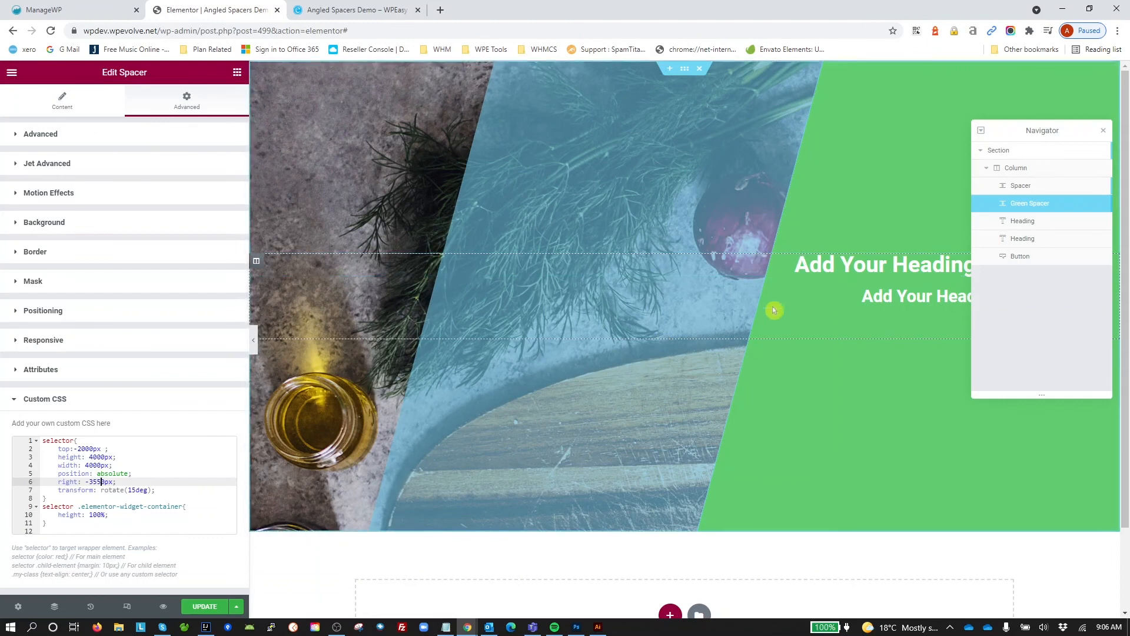
# Update the page, reload the published version and widen its responsive view to 1469 px to check the layout.
pyautogui.click(227, 611)
pyautogui.click(365, 10)
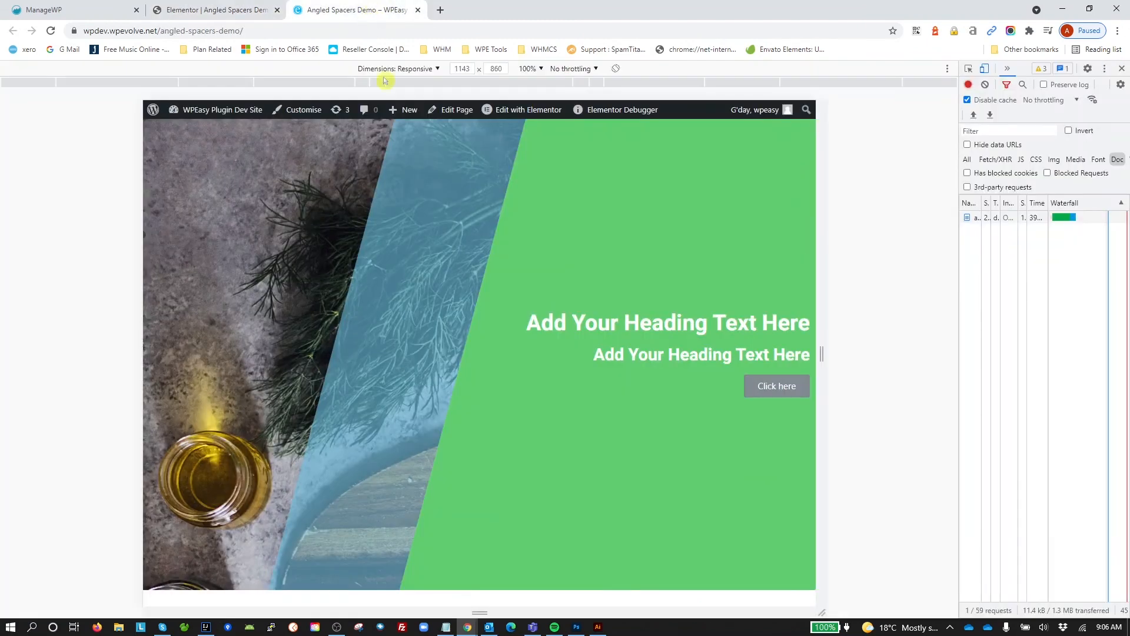
pyautogui.press('F5')
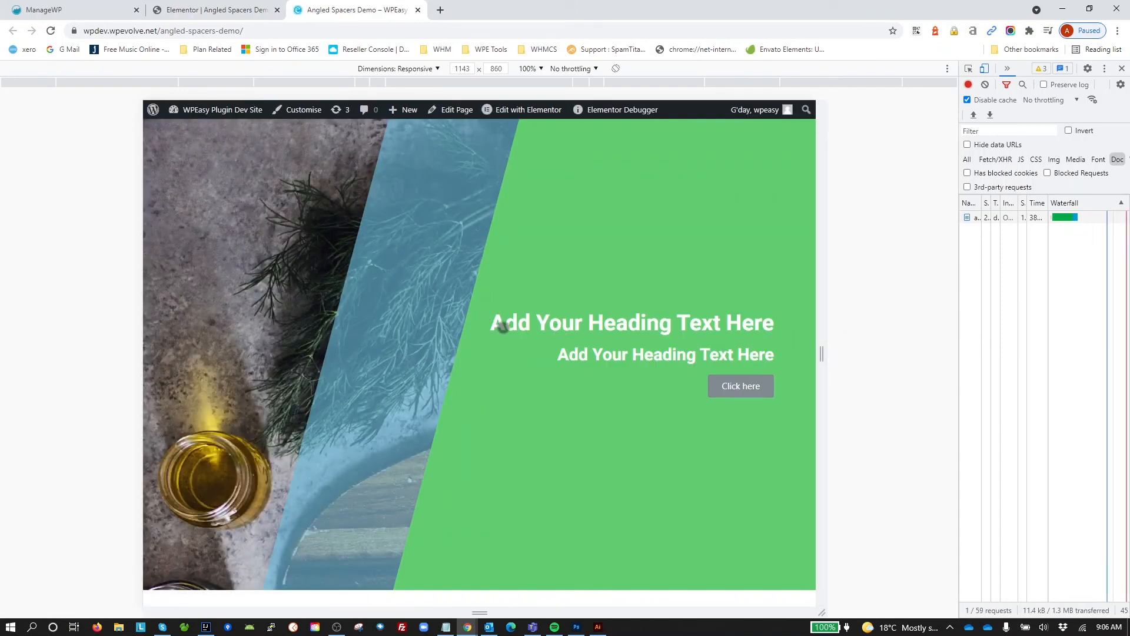
pyautogui.moveTo(817, 367); pyautogui.dragTo(917, 353)
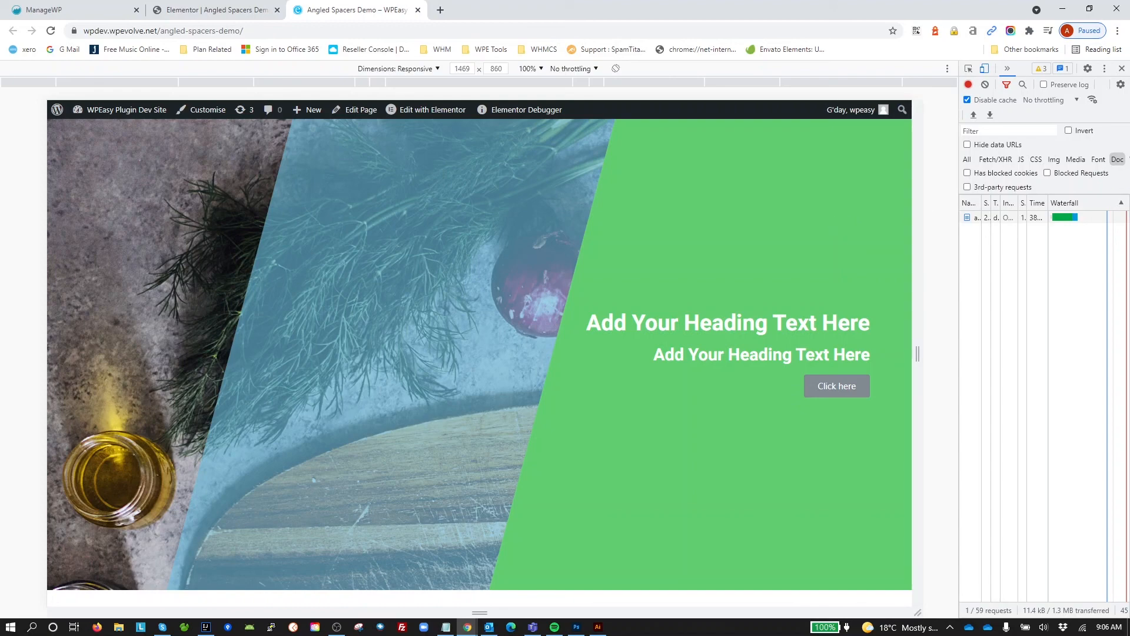
pyautogui.hotkey('alt', 'Tab')
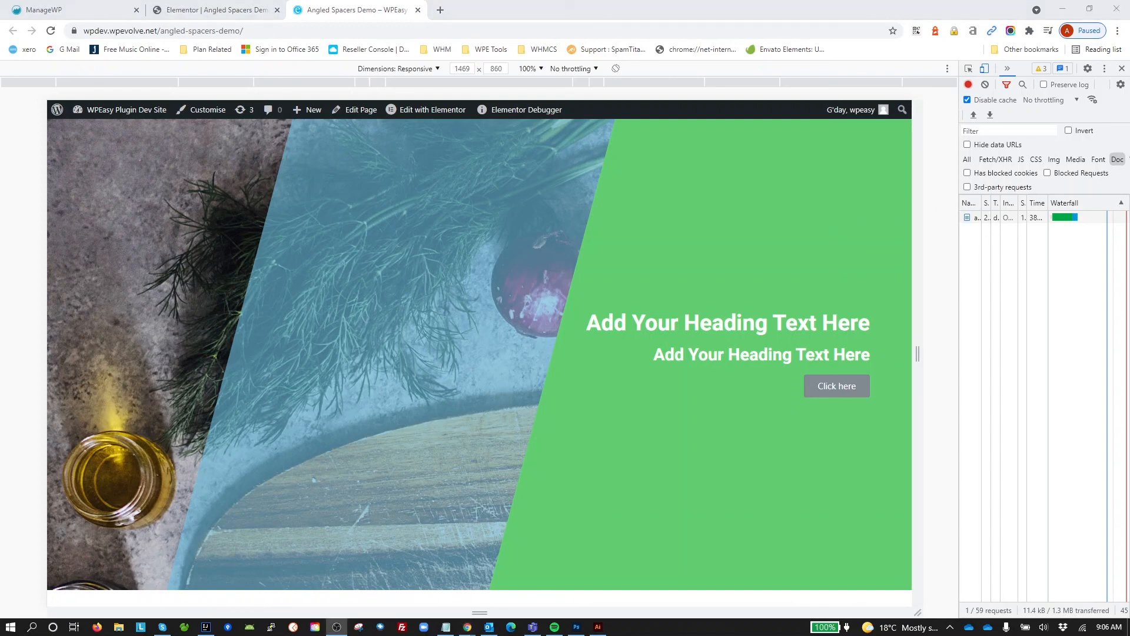